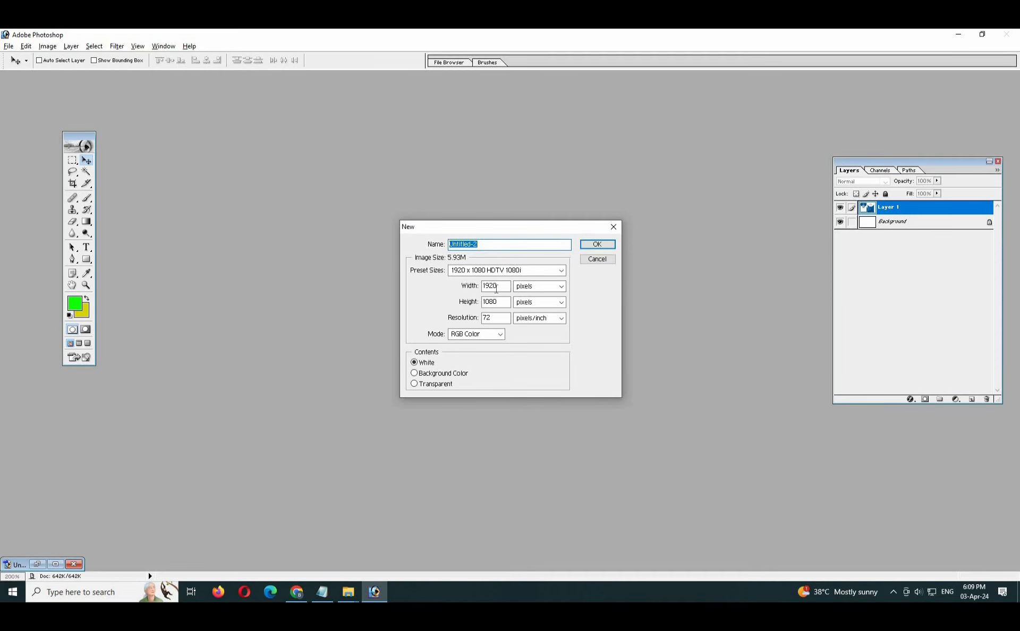
Create a new A4 document with a resolution of 120 pixels/inch, RGB Color mode and white contents, and maximise its window.
{"action": "left_click_drag", "start_coordinate": [497, 287], "coordinate": [477, 306]}
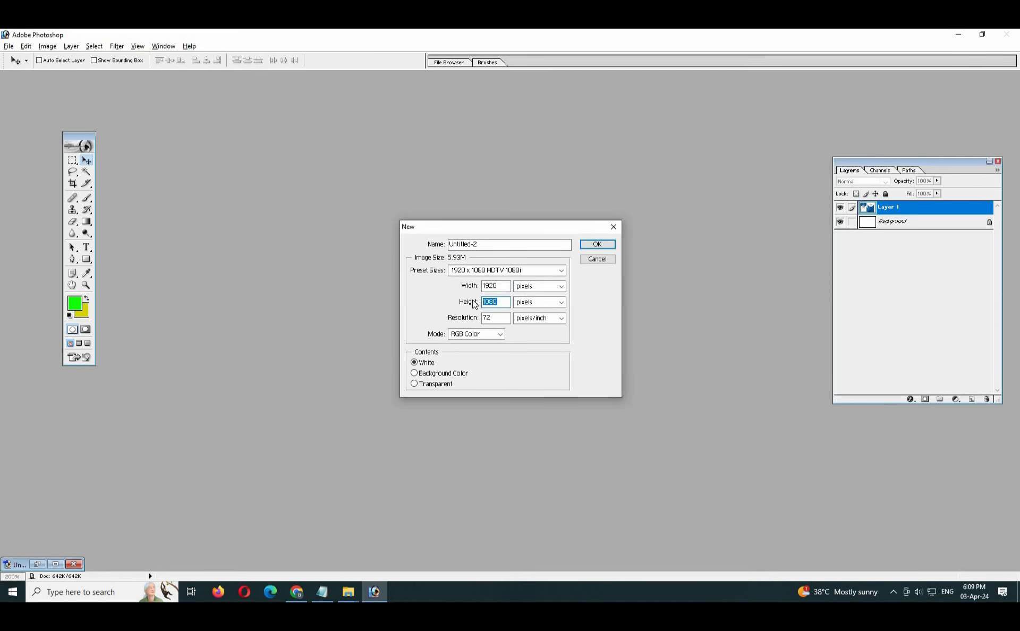
{"action": "left_click", "coordinate": [562, 271]}
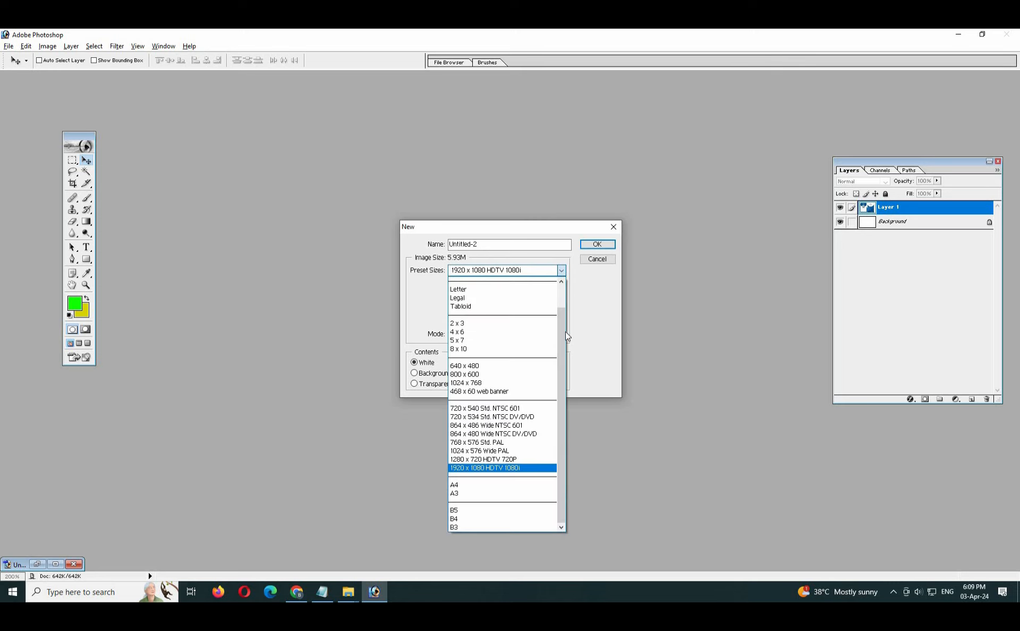
{"action": "left_click", "coordinate": [561, 272]}
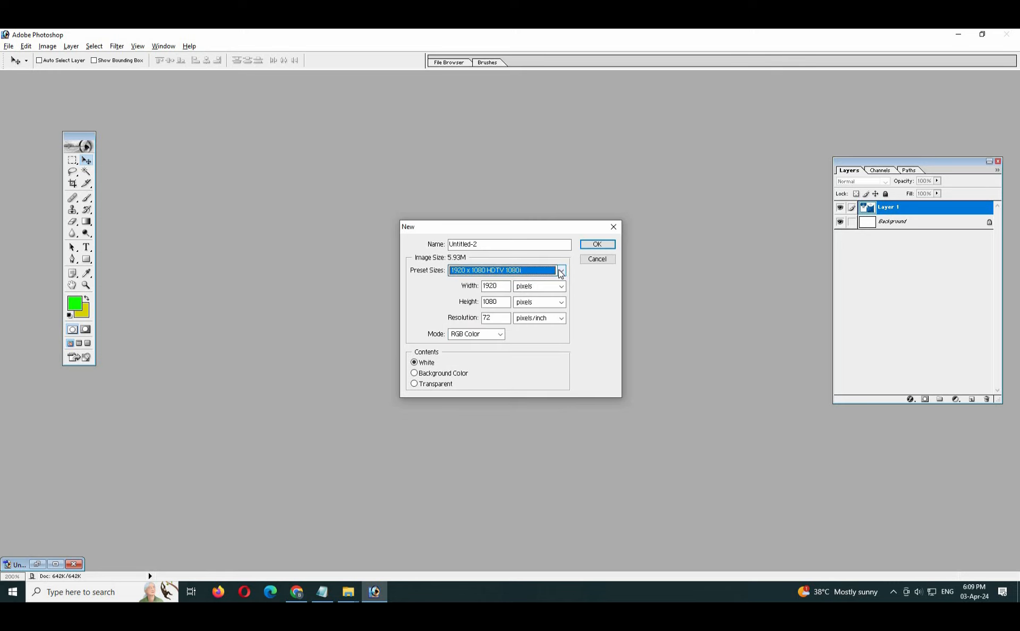
{"action": "left_click", "coordinate": [561, 272]}
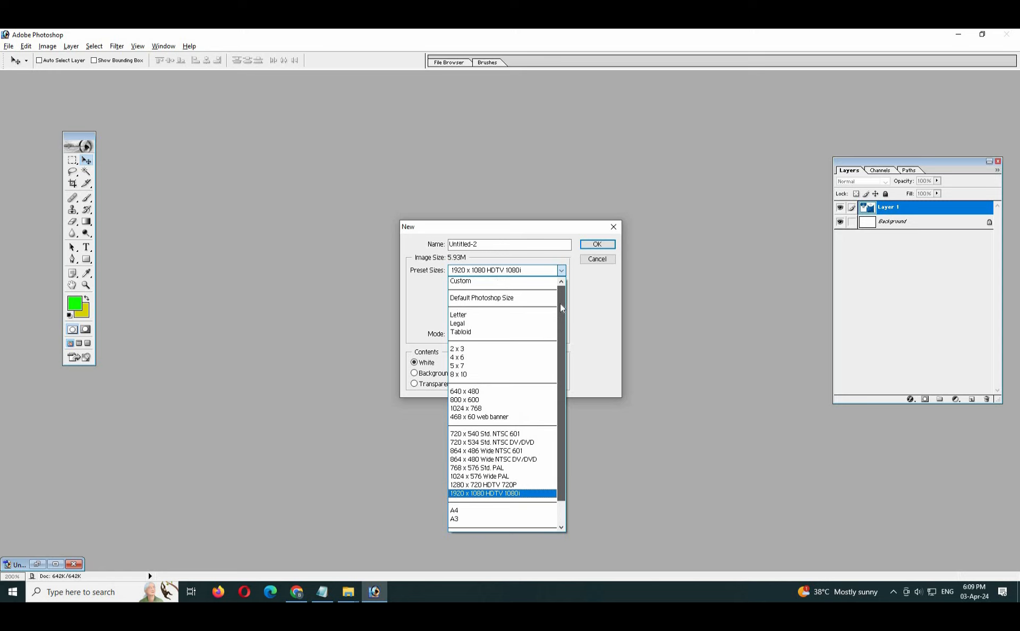
{"action": "scroll", "coordinate": [561, 366], "scroll_direction": "down", "scroll_amount": 1}
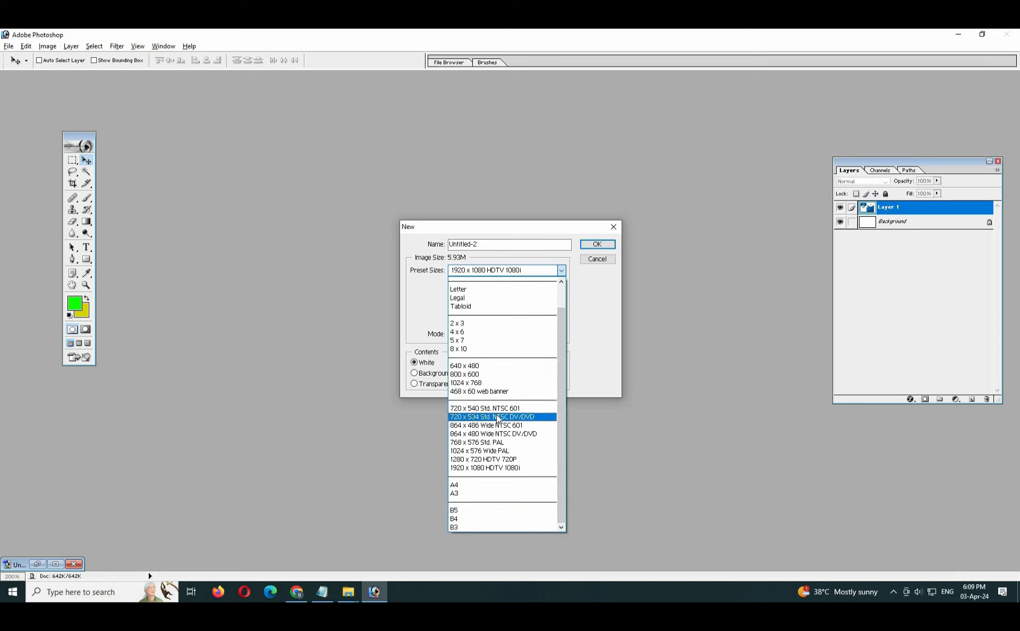
{"action": "left_click", "coordinate": [490, 485]}
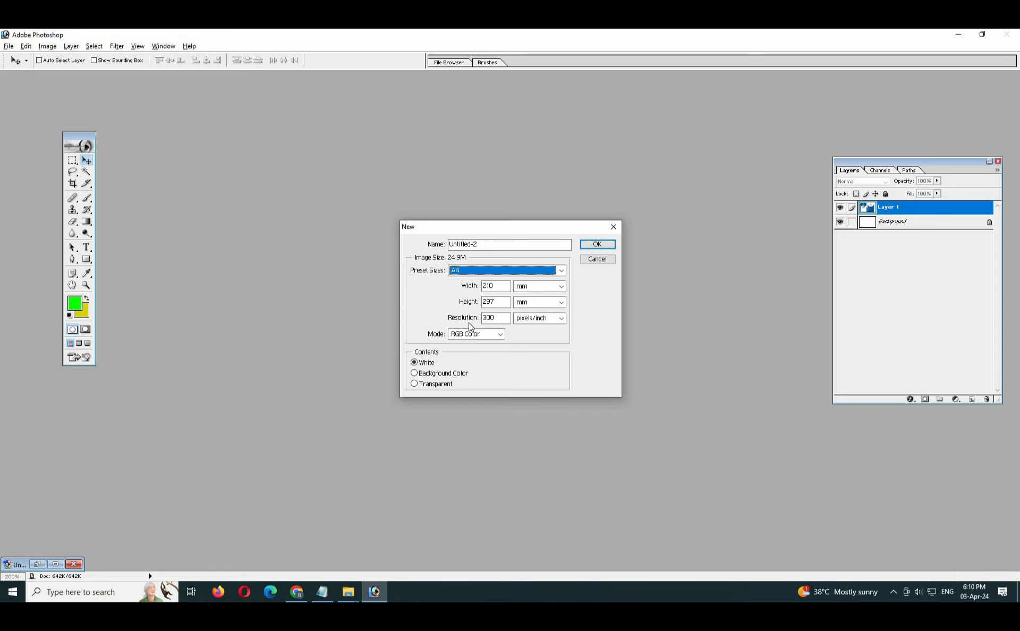
{"action": "double_click", "coordinate": [488, 318]}
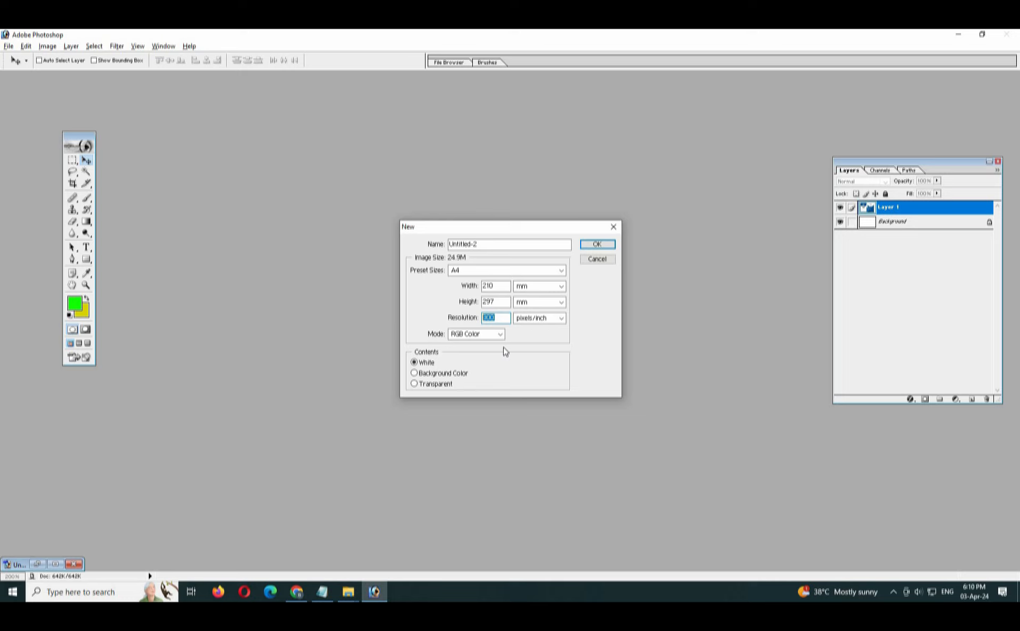
{"action": "type", "text": "120"}
{"action": "left_click", "coordinate": [597, 244]}
{"action": "left_click", "coordinate": [250, 91]}
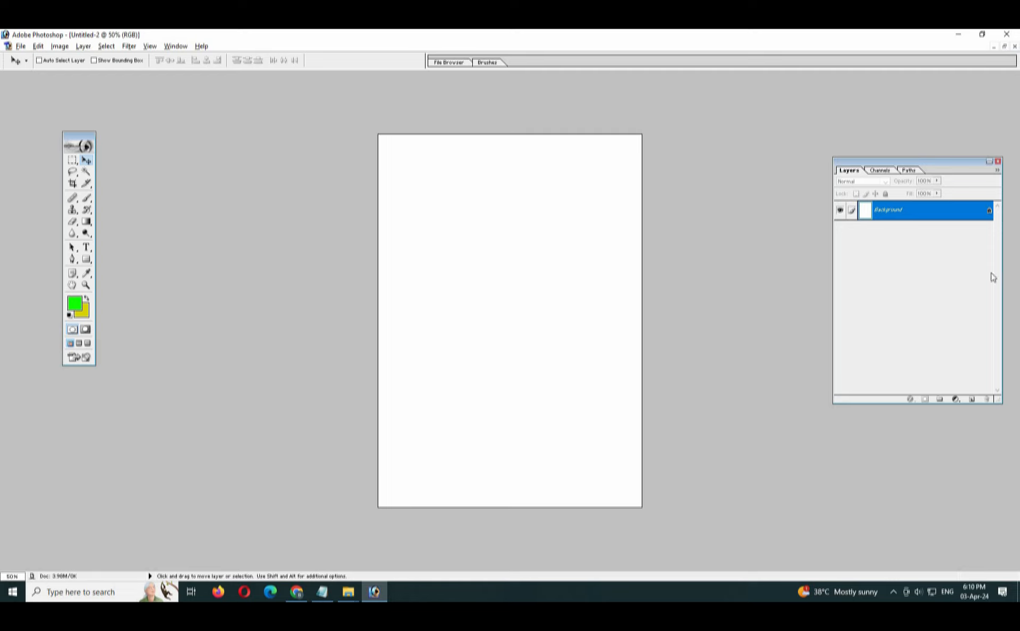
Duplicate the Background layer and hide the original Background layer.
{"action": "right_click", "coordinate": [938, 210]}
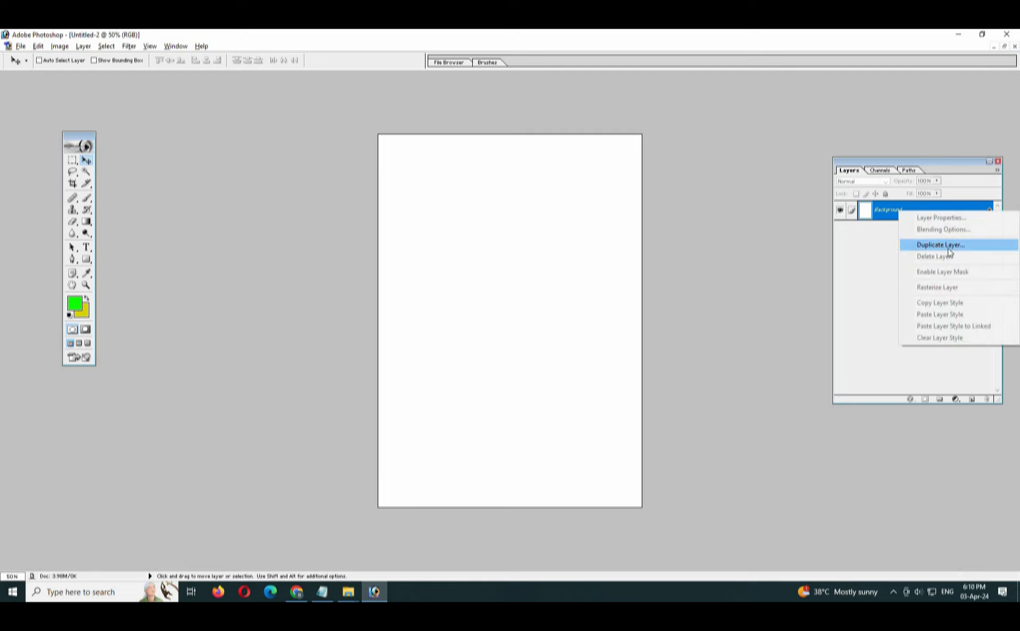
{"action": "left_click", "coordinate": [950, 251]}
{"action": "left_click", "coordinate": [597, 282]}
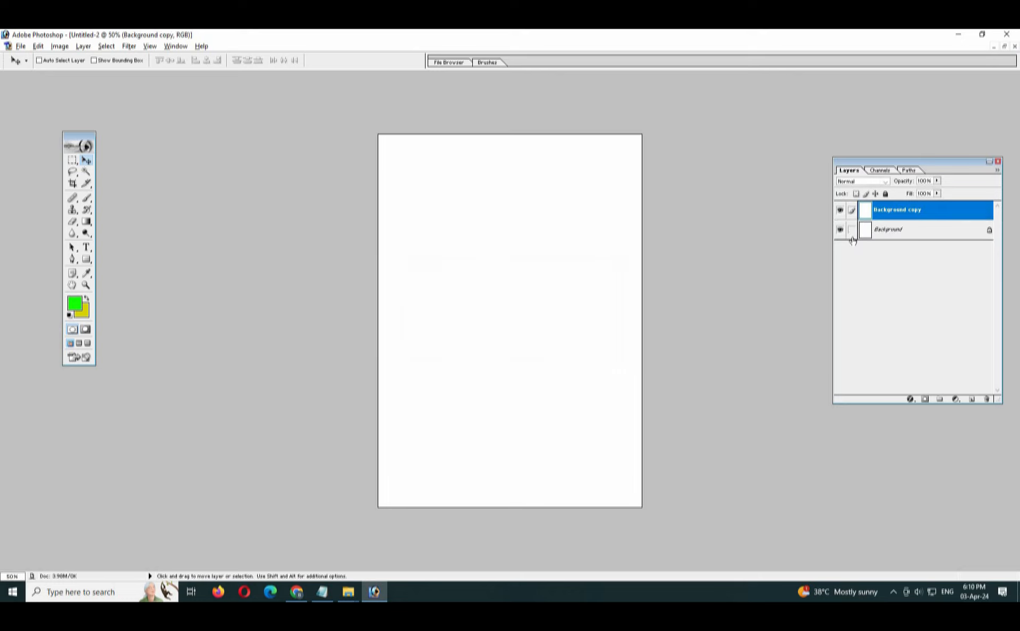
{"action": "left_click", "coordinate": [839, 231]}
Bring up the Untitled-1 ID card design in a maximised window and choose the Rectangular Marquee tool.
{"action": "left_click", "coordinate": [1004, 47]}
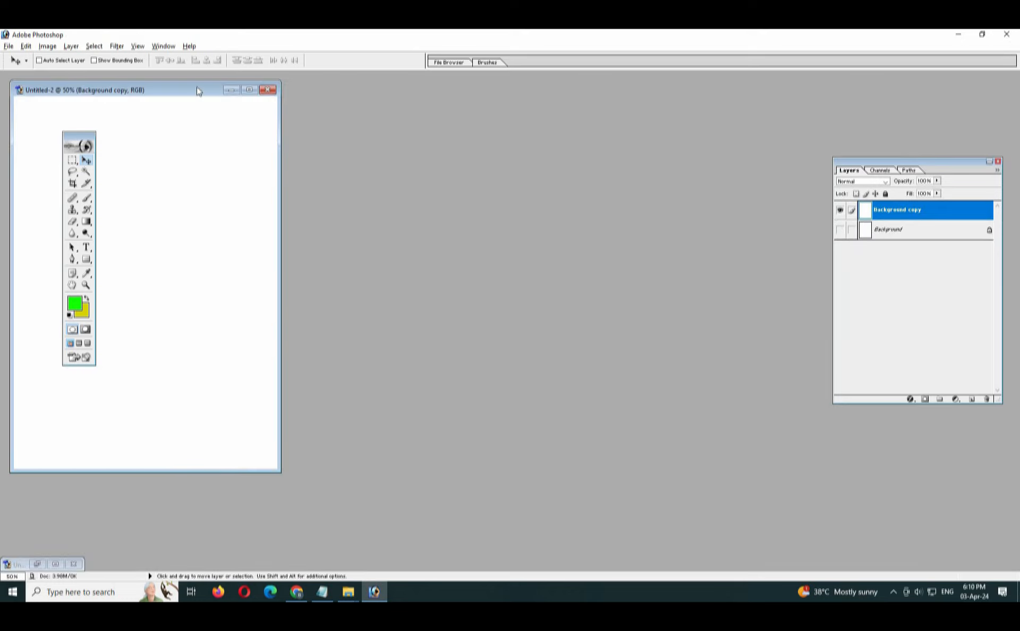
{"action": "left_click_drag", "start_coordinate": [197, 91], "coordinate": [553, 159]}
{"action": "left_click", "coordinate": [55, 565]}
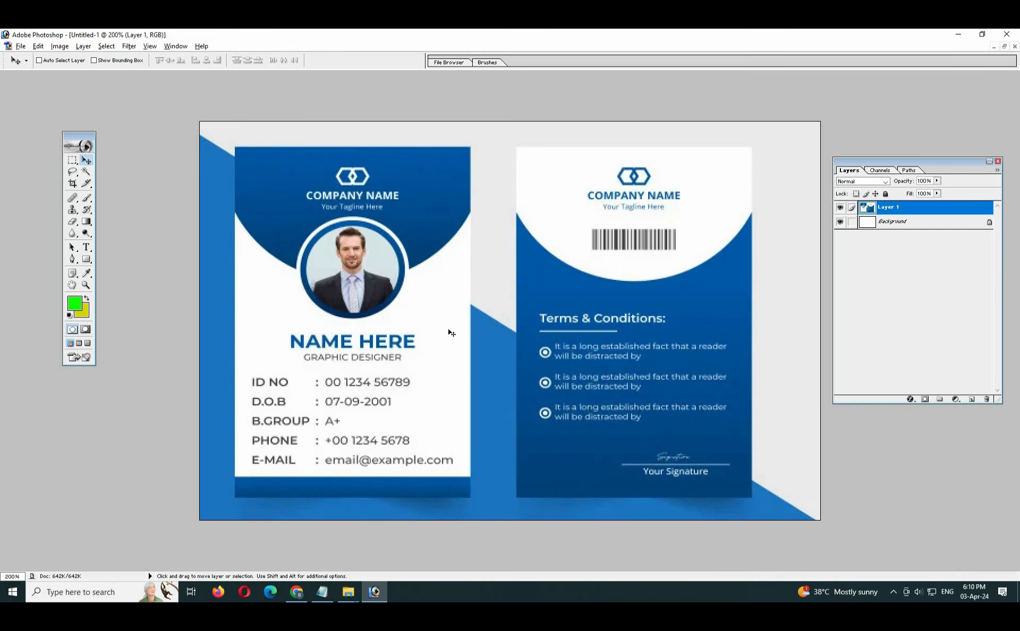
{"action": "left_click", "coordinate": [72, 160]}
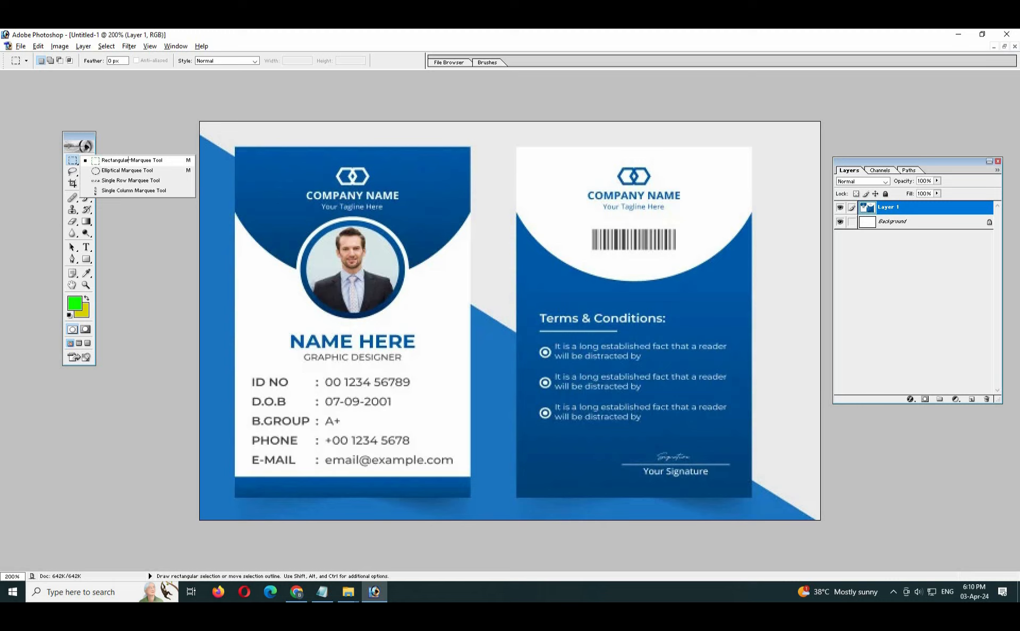
{"action": "left_click", "coordinate": [129, 160]}
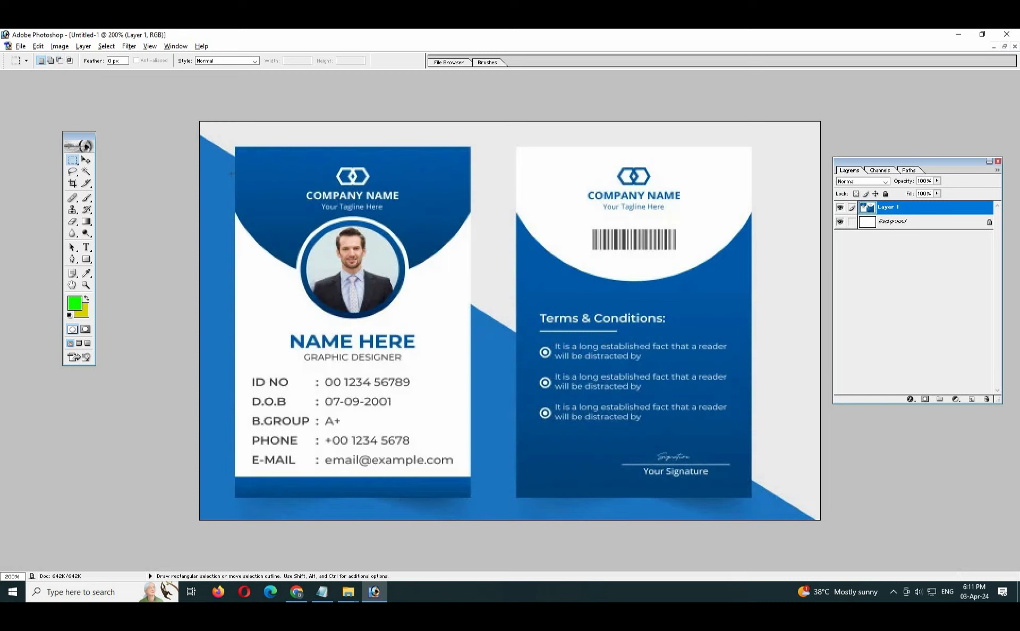
Draw a rectangular selection above the middle of the blank A4 page and set the marquee to Add to selection.
{"action": "key", "text": "ctrl+Tab"}
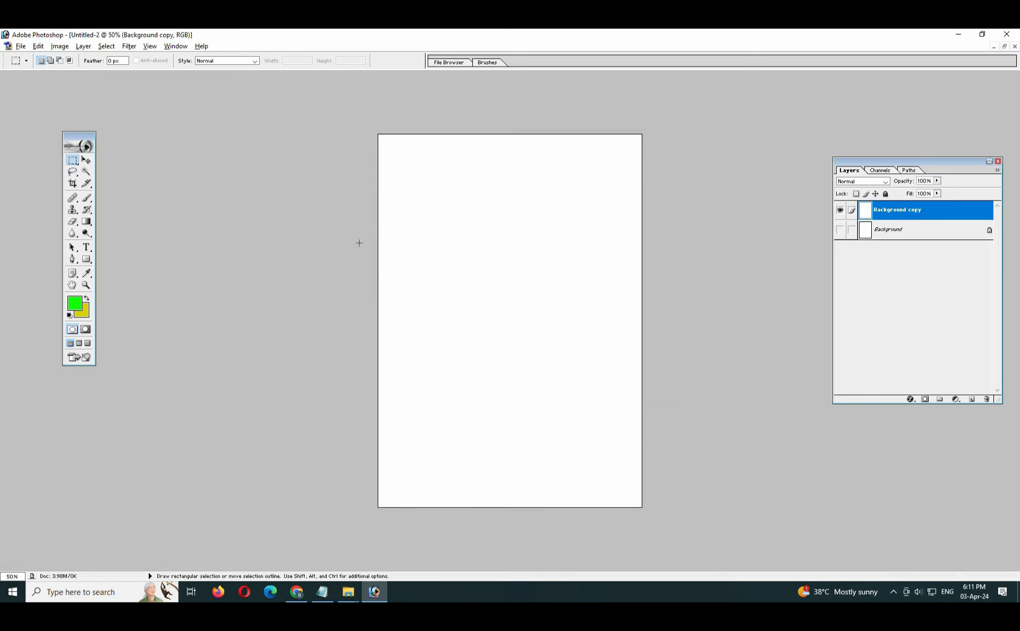
{"action": "left_click_drag", "start_coordinate": [73, 159], "coordinate": [122, 168]}
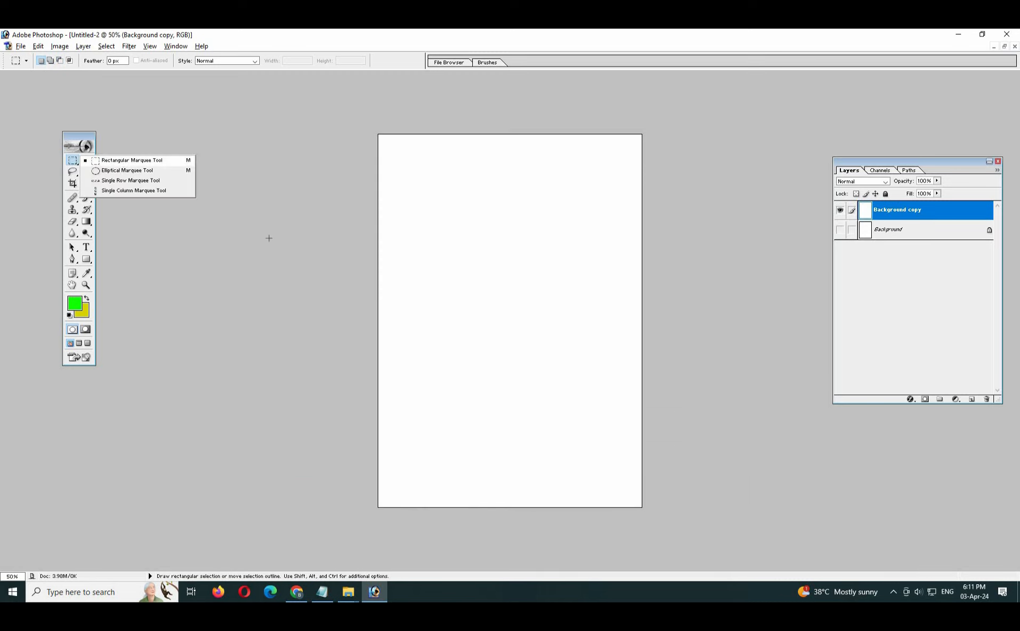
{"action": "left_click", "coordinate": [123, 165]}
{"action": "left_click_drag", "start_coordinate": [552, 322], "coordinate": [615, 320]}
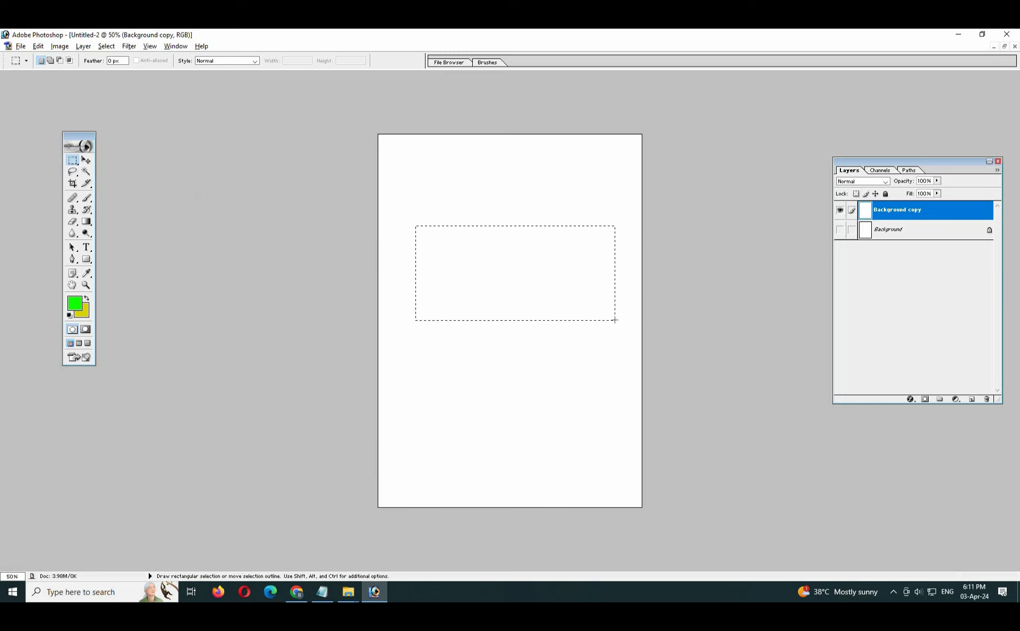
{"action": "left_click", "coordinate": [455, 371]}
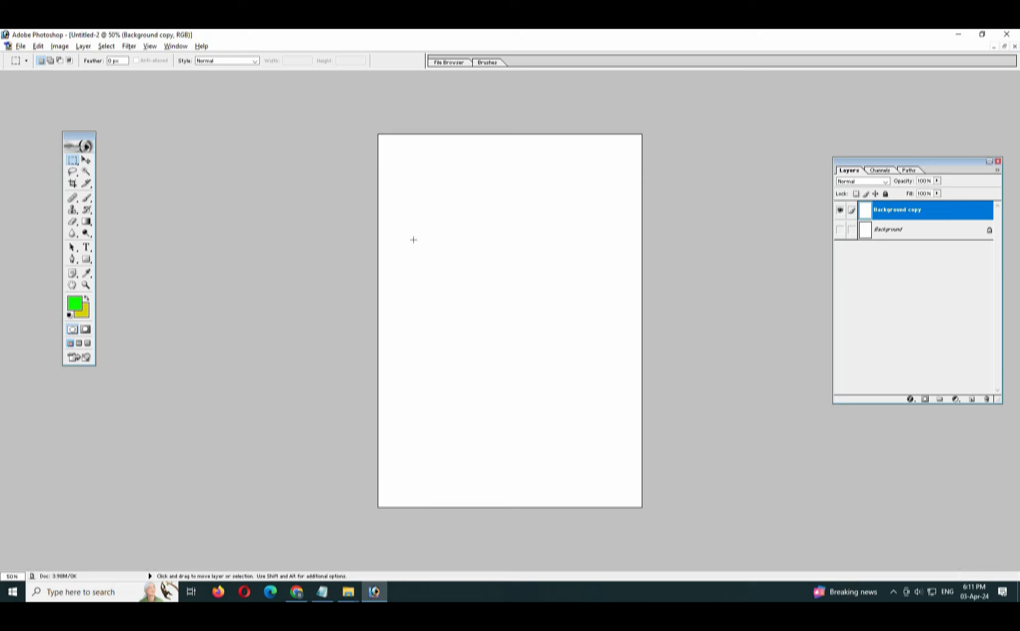
{"action": "left_click_drag", "start_coordinate": [413, 239], "coordinate": [603, 311]}
{"action": "left_click", "coordinate": [512, 345]}
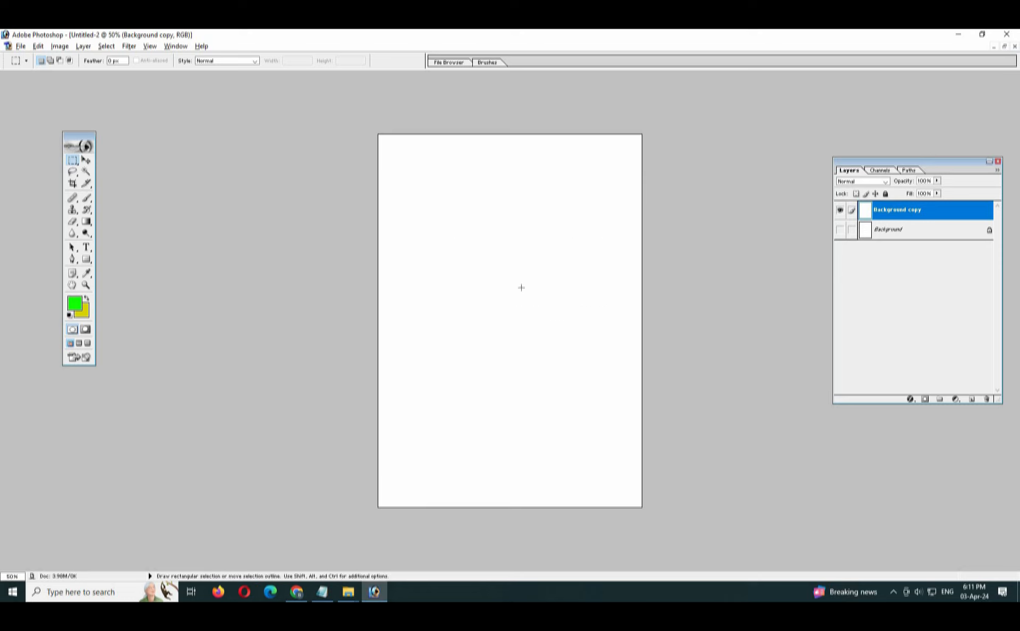
{"action": "left_click_drag", "start_coordinate": [419, 236], "coordinate": [620, 332]}
{"action": "left_click", "coordinate": [437, 326]}
{"action": "left_click_drag", "start_coordinate": [413, 235], "coordinate": [586, 339]}
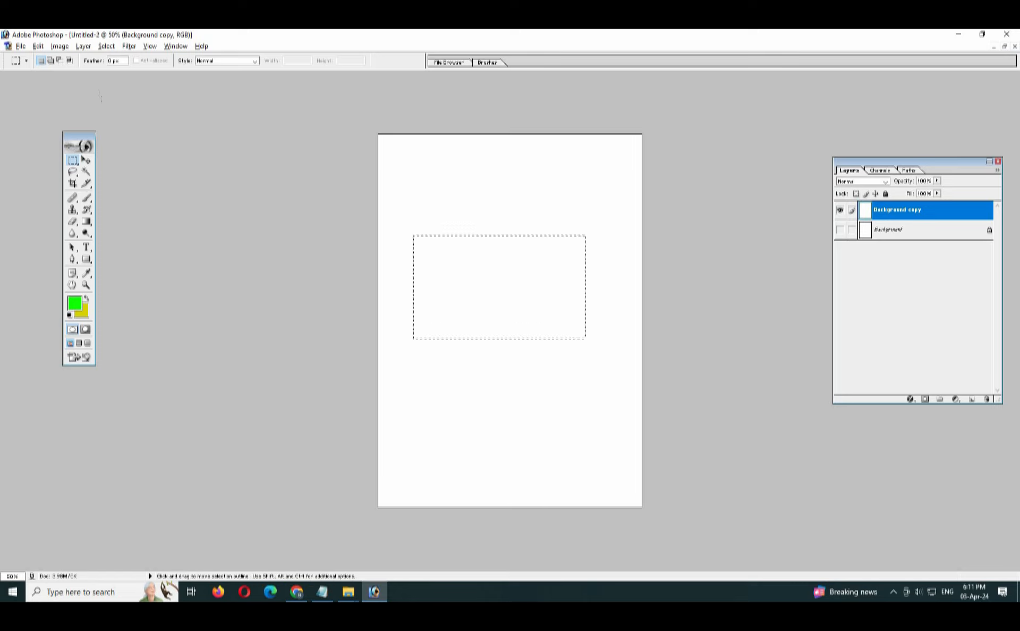
{"action": "left_click", "coordinate": [50, 61]}
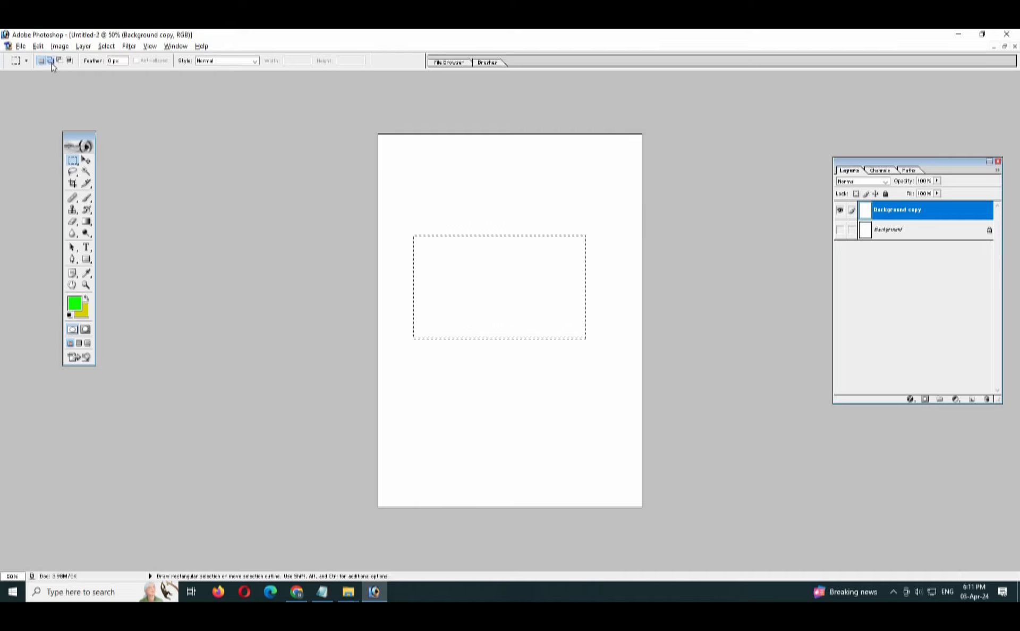
Switch to the Notepad notes and read the list of four selection modes one by one.
{"action": "left_click", "coordinate": [322, 592]}
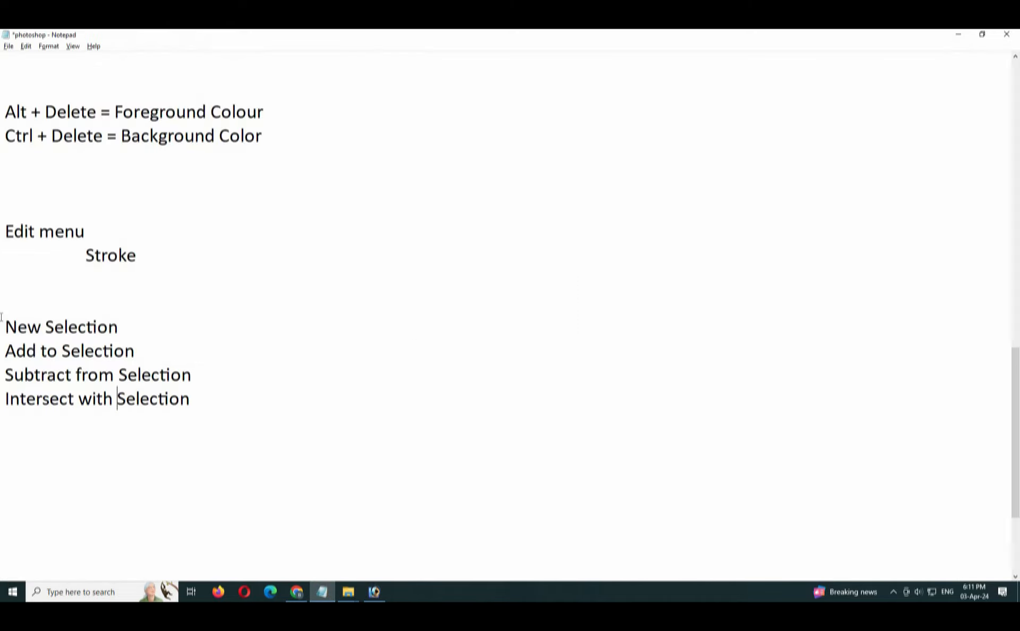
{"action": "left_click_drag", "start_coordinate": [4, 325], "coordinate": [138, 349]}
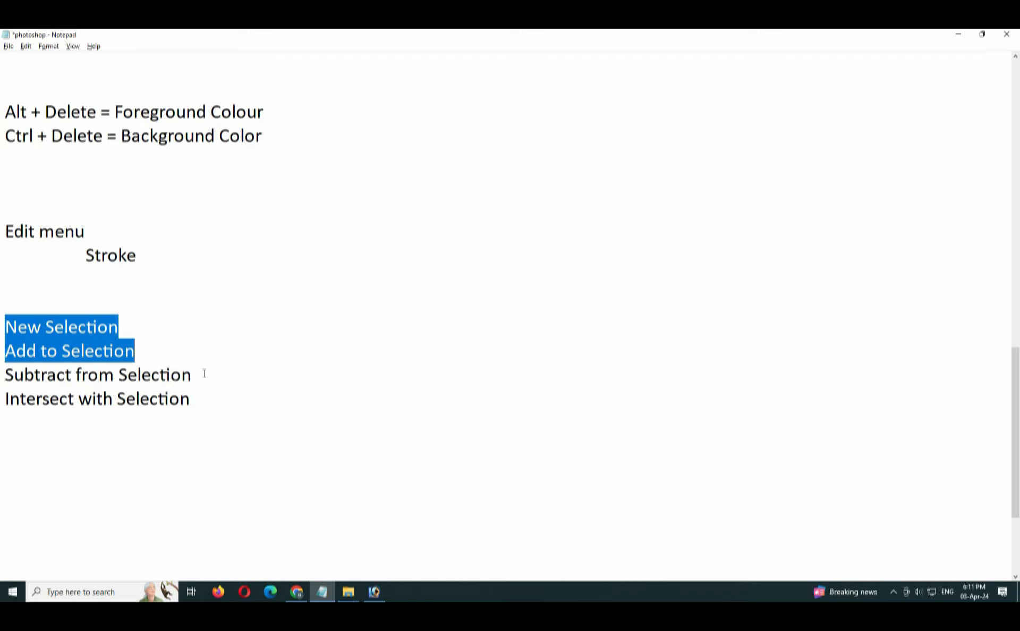
{"action": "left_click_drag", "start_coordinate": [204, 374], "coordinate": [3, 375]}
{"action": "left_click_drag", "start_coordinate": [255, 402], "coordinate": [2, 393]}
{"action": "left_click", "coordinate": [374, 592]}
Add two small rectangles to the selection, overlapping its upper left and upper right corners, with the Rectangular Marquee.
{"action": "right_click", "coordinate": [73, 163]}
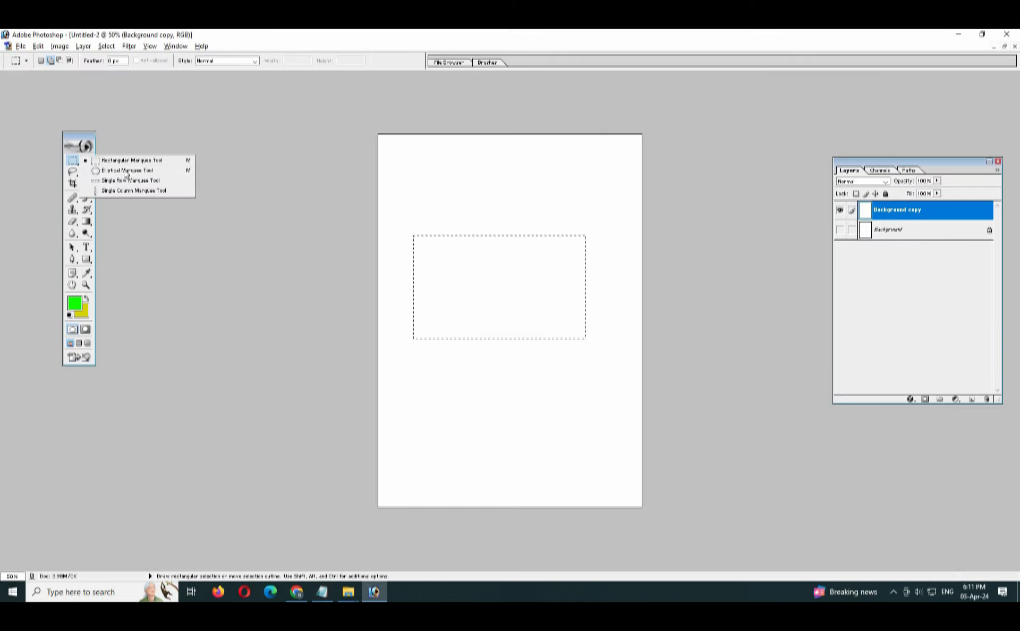
{"action": "left_click", "coordinate": [130, 162]}
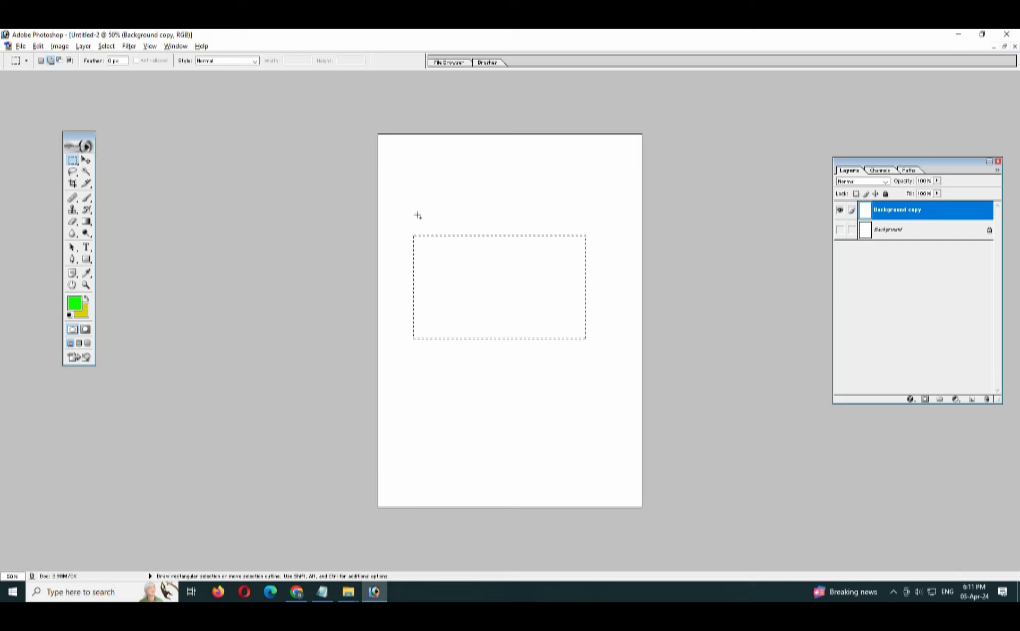
{"action": "left_click_drag", "start_coordinate": [416, 180], "coordinate": [451, 260]}
{"action": "left_click_drag", "start_coordinate": [554, 191], "coordinate": [592, 247]}
Add a large ellipse across the selection's lower edge and a smaller one at its lower right corner with the Elliptical Marquee.
{"action": "right_click", "coordinate": [74, 162]}
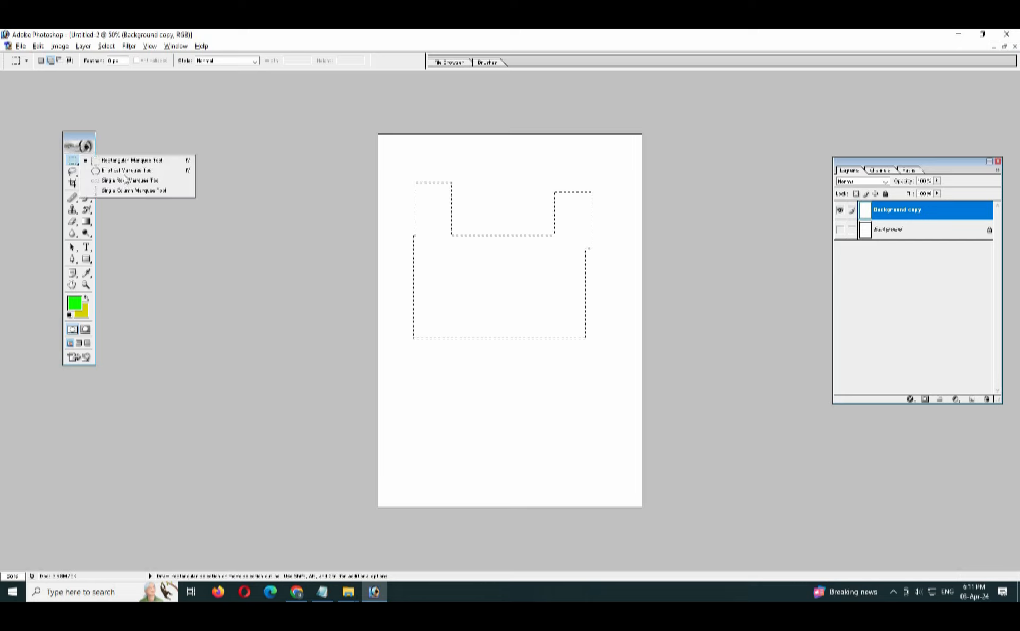
{"action": "left_click", "coordinate": [129, 172]}
{"action": "left_click_drag", "start_coordinate": [413, 280], "coordinate": [569, 410]}
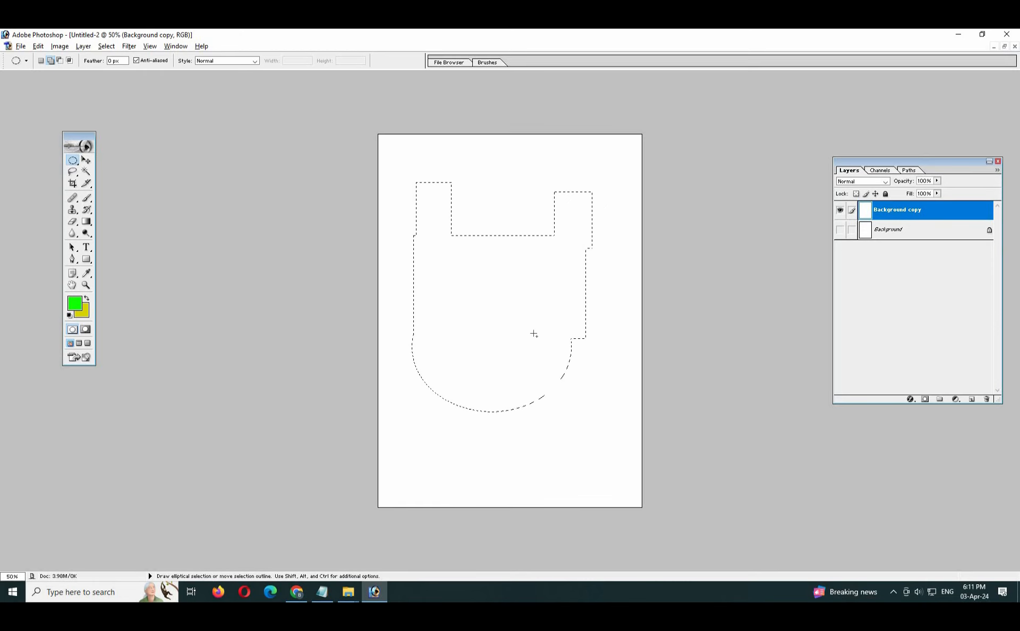
{"action": "left_click_drag", "start_coordinate": [547, 323], "coordinate": [617, 378]}
Subtract overlapping ellipses from the centre and left side of the selection with the Elliptical Marquee.
{"action": "left_click", "coordinate": [60, 61]}
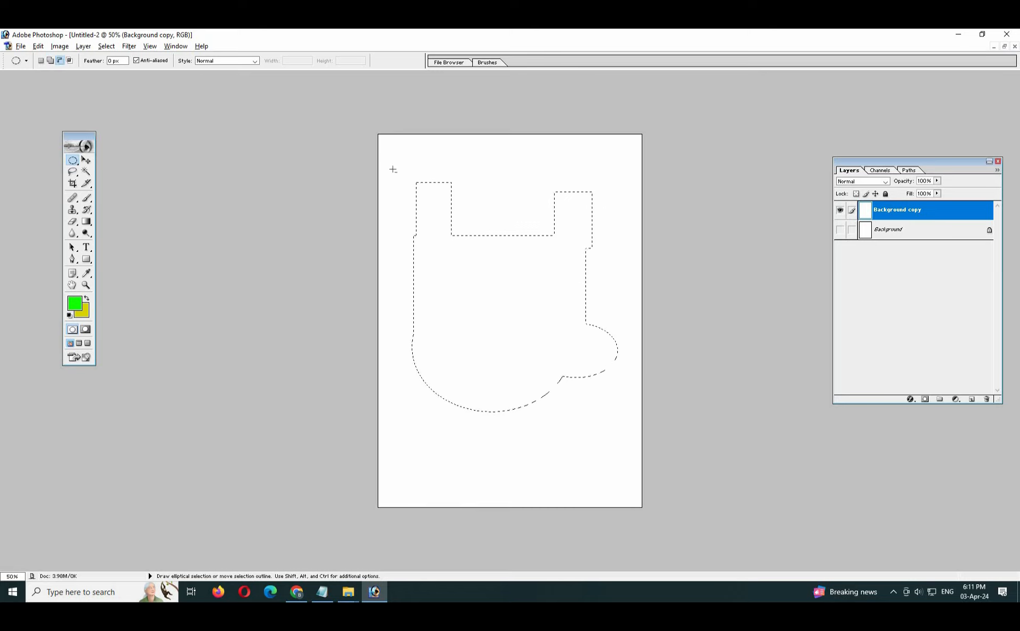
{"action": "left_click_drag", "start_coordinate": [491, 265], "coordinate": [503, 293]}
{"action": "left_click_drag", "start_coordinate": [403, 236], "coordinate": [510, 348]}
{"action": "left_click_drag", "start_coordinate": [388, 284], "coordinate": [505, 380]}
{"action": "left_click_drag", "start_coordinate": [490, 224], "coordinate": [553, 289]}
Intersect the selection with a large ellipse around its upper right part, and again with a smaller ellipse.
{"action": "left_click", "coordinate": [70, 62]}
{"action": "left_click_drag", "start_coordinate": [509, 152], "coordinate": [636, 283]}
{"action": "left_click_drag", "start_coordinate": [613, 271], "coordinate": [613, 272]}
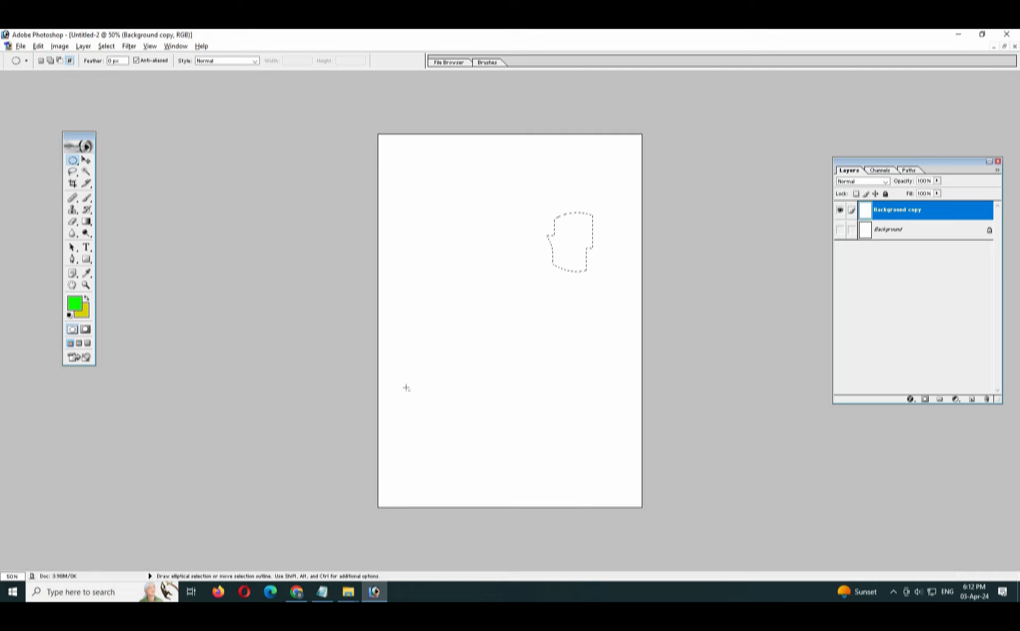
Review the New, Add to, Subtract from and Intersect with Selection entries in the Notepad notes and return to Photoshop.
{"action": "left_click", "coordinate": [322, 592]}
{"action": "left_click", "coordinate": [47, 375]}
{"action": "left_click_drag", "start_coordinate": [6, 327], "coordinate": [217, 404]}
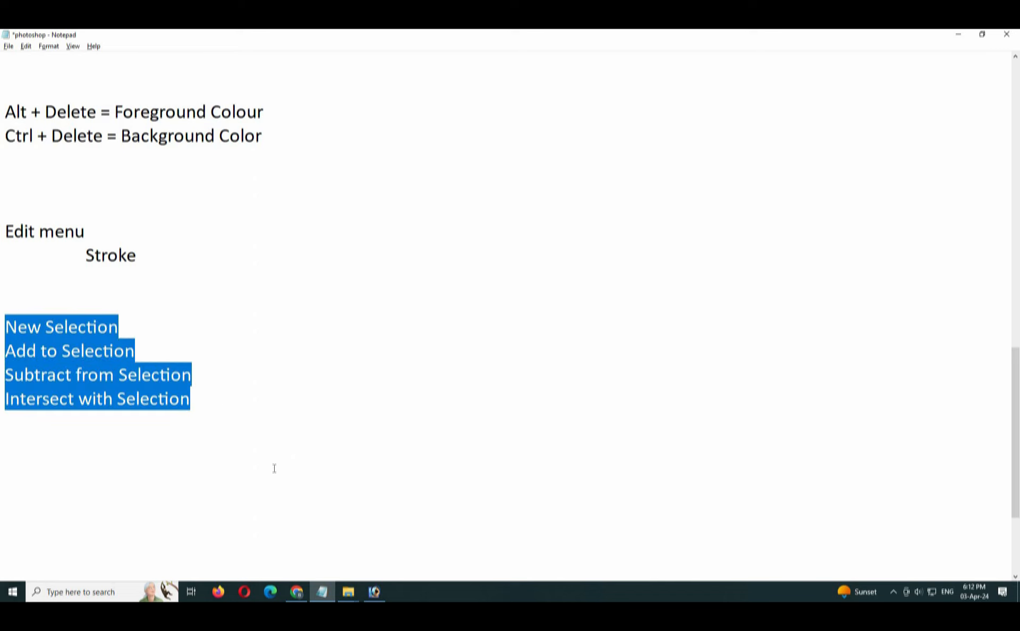
{"action": "left_click", "coordinate": [376, 591]}
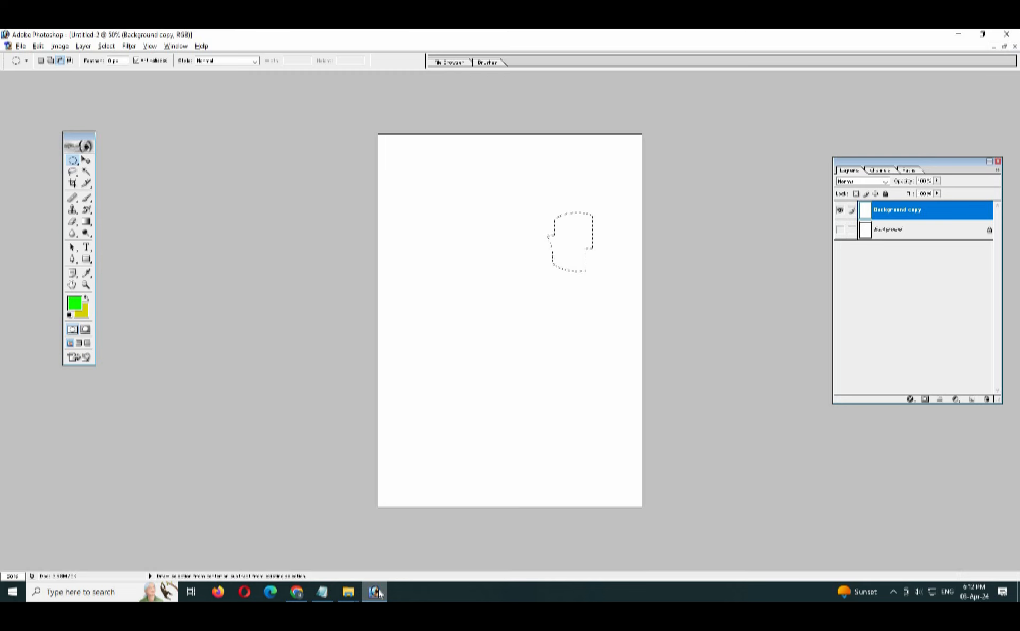
Deselect everything on the A4 page, switch to the ID card design and choose the Rectangular Marquee tool.
{"action": "key", "text": "ctrl+d"}
{"action": "key", "text": "ctrl+Tab"}
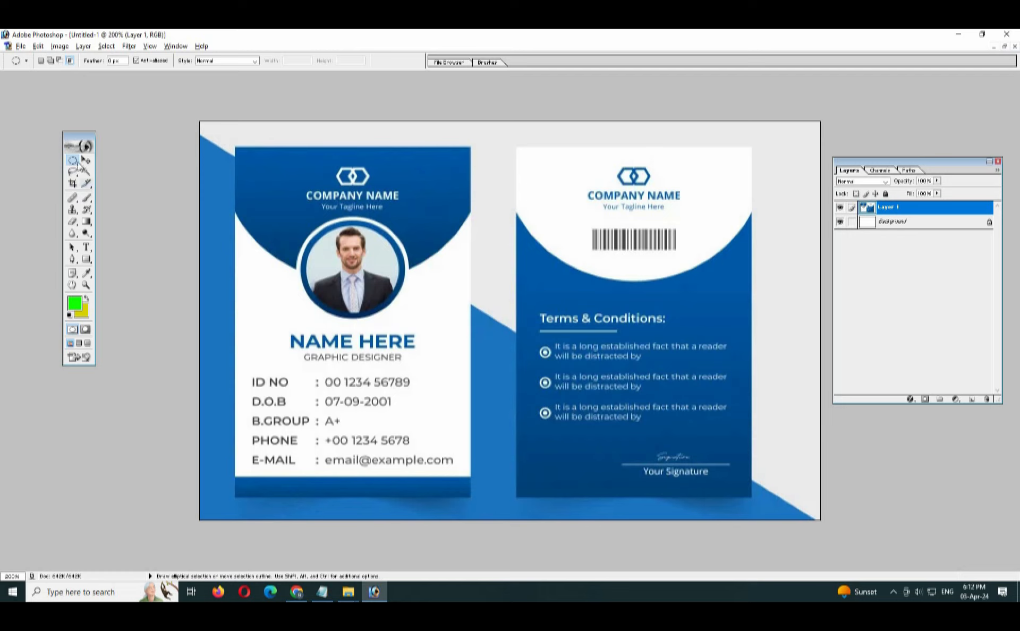
{"action": "left_click_drag", "start_coordinate": [72, 160], "coordinate": [124, 160]}
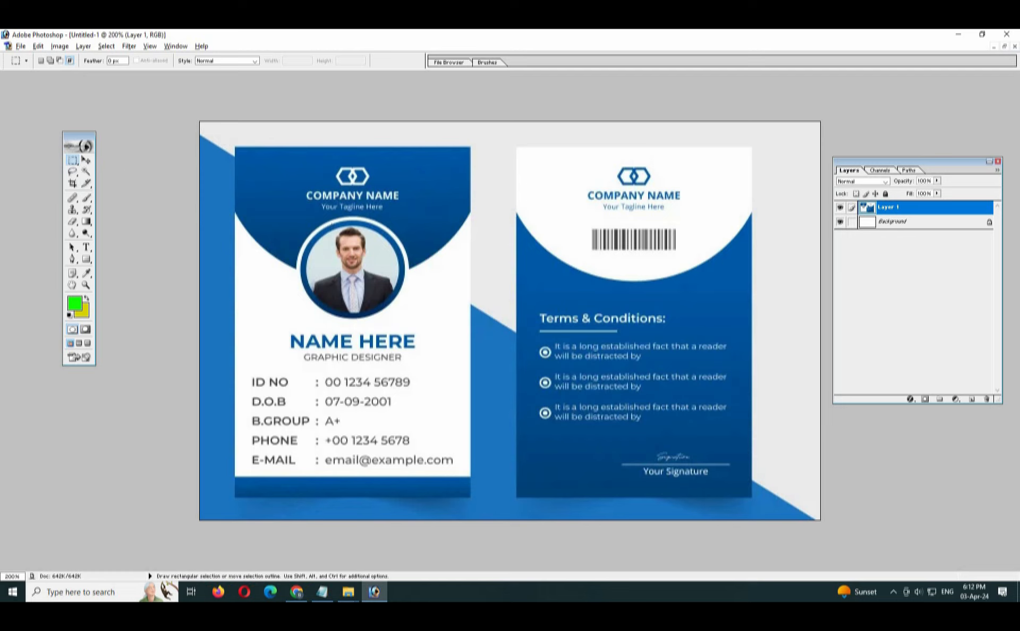
Select a full-width rectangle over about the top third of the A4 page, and choose the Elliptical Marquee tool to extend it.
{"action": "key", "text": "ctrl+Tab"}
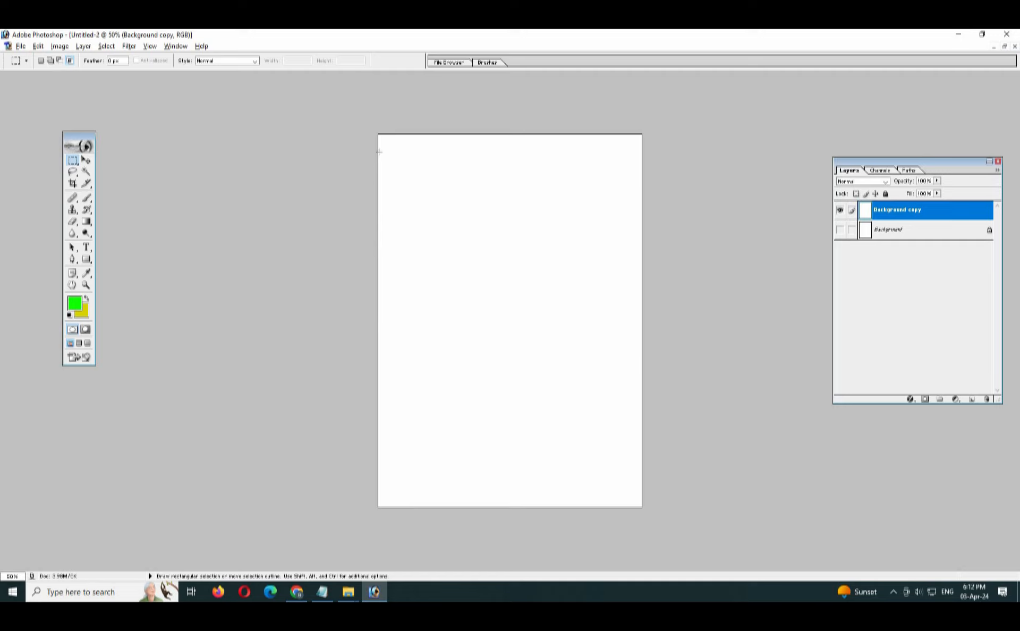
{"action": "left_click_drag", "start_coordinate": [378, 134], "coordinate": [641, 254]}
{"action": "right_click", "coordinate": [74, 161]}
{"action": "left_click", "coordinate": [117, 171]}
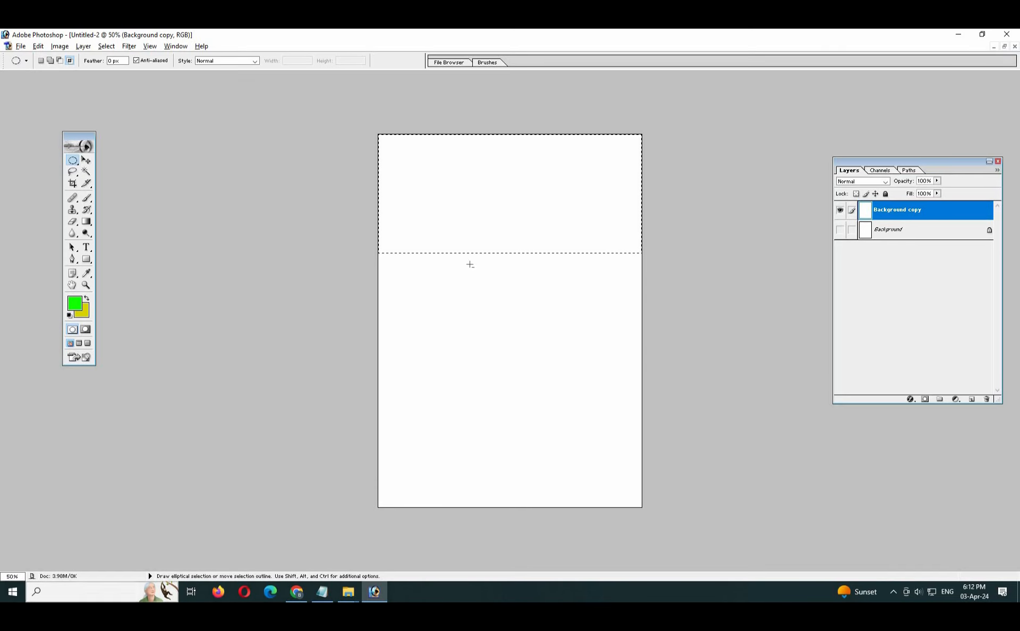
{"action": "key", "text": "ctrl+Tab"}
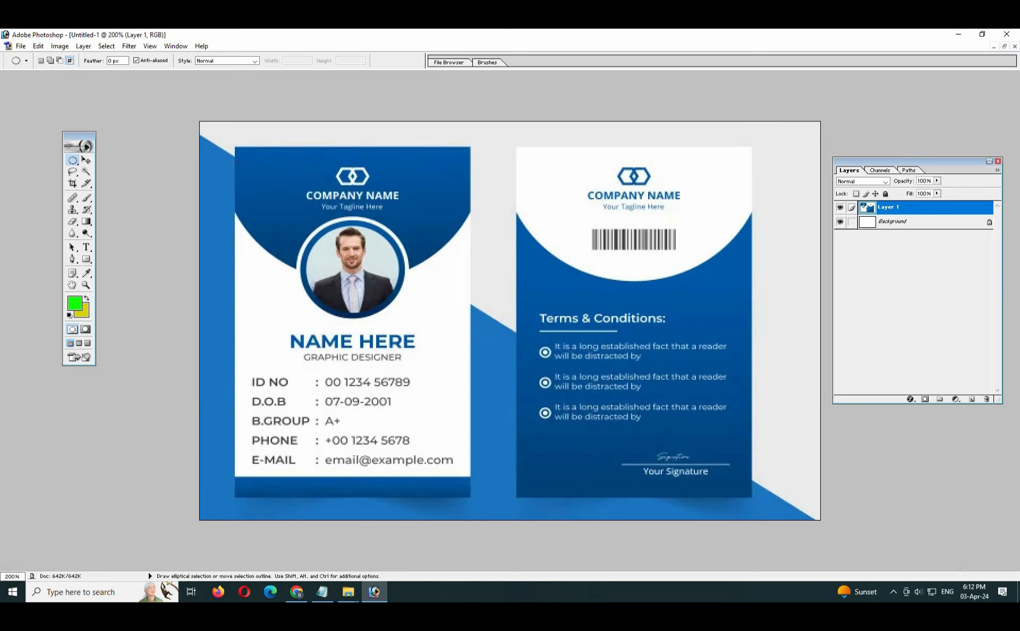
{"action": "key", "text": "ctrl+Tab"}
{"action": "right_click", "coordinate": [73, 161]}
{"action": "left_click", "coordinate": [116, 172]}
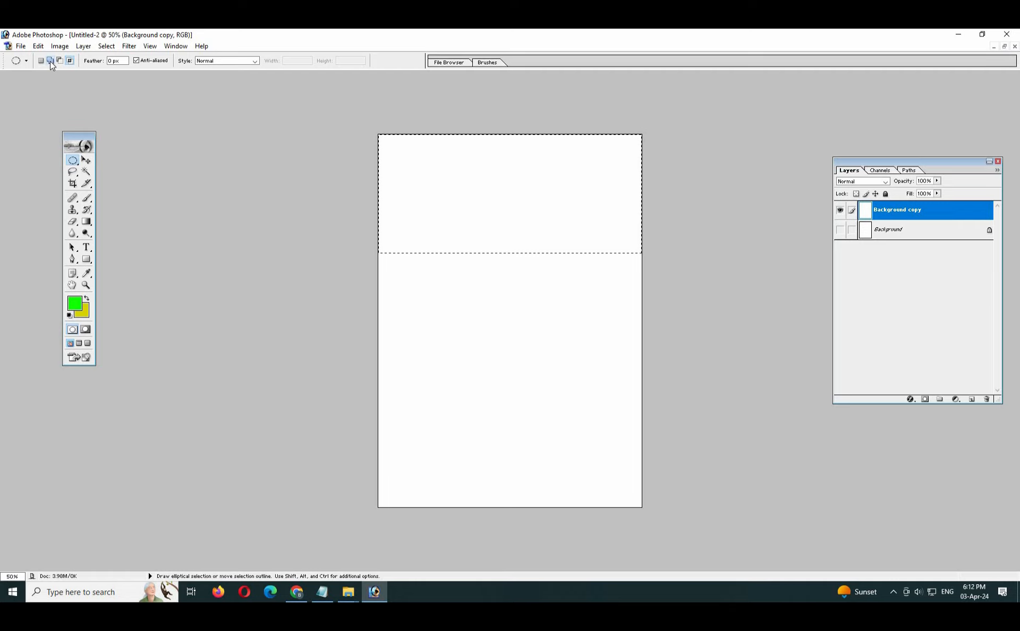
Add a large ellipse spanning the page width to the rectangular selection, giving it a curved lower edge like the ID card's header.
{"action": "left_click", "coordinate": [50, 61]}
{"action": "left_click_drag", "start_coordinate": [649, 293], "coordinate": [649, 334]}
{"action": "key", "text": "ctrl+z"}
{"action": "left_click_drag", "start_coordinate": [376, 91], "coordinate": [642, 337]}
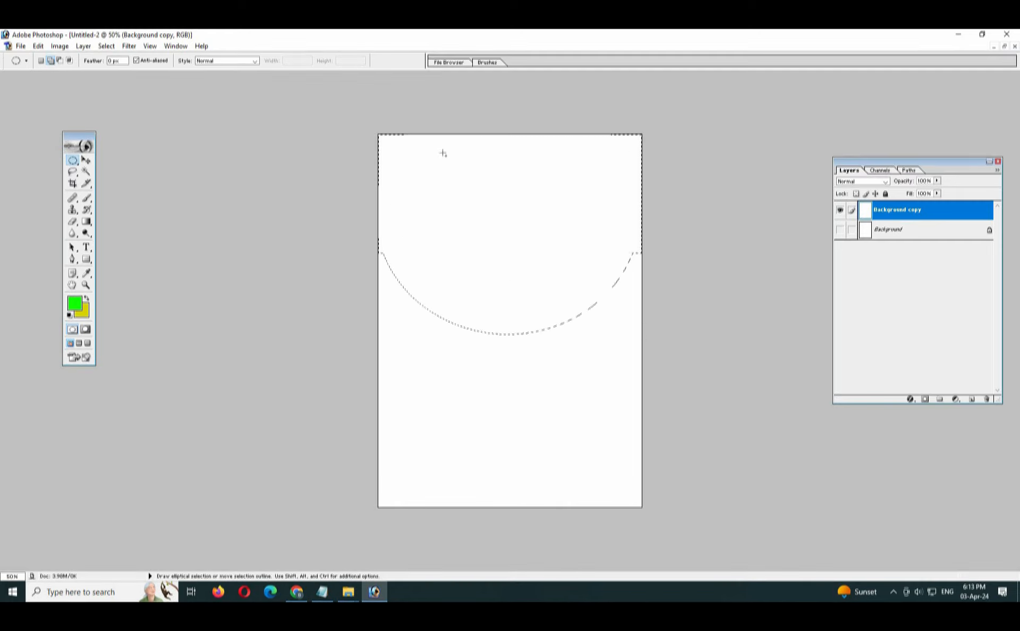
{"action": "key", "text": "ctrl+z"}
{"action": "left_click_drag", "start_coordinate": [562, 304], "coordinate": [648, 342]}
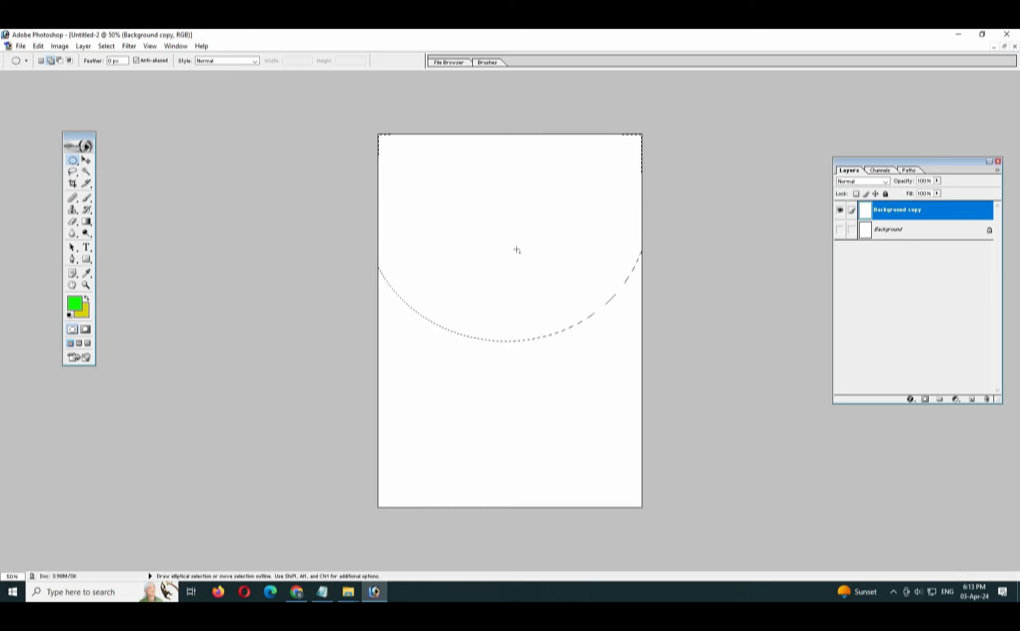
{"action": "key", "text": "ctrl+Tab"}
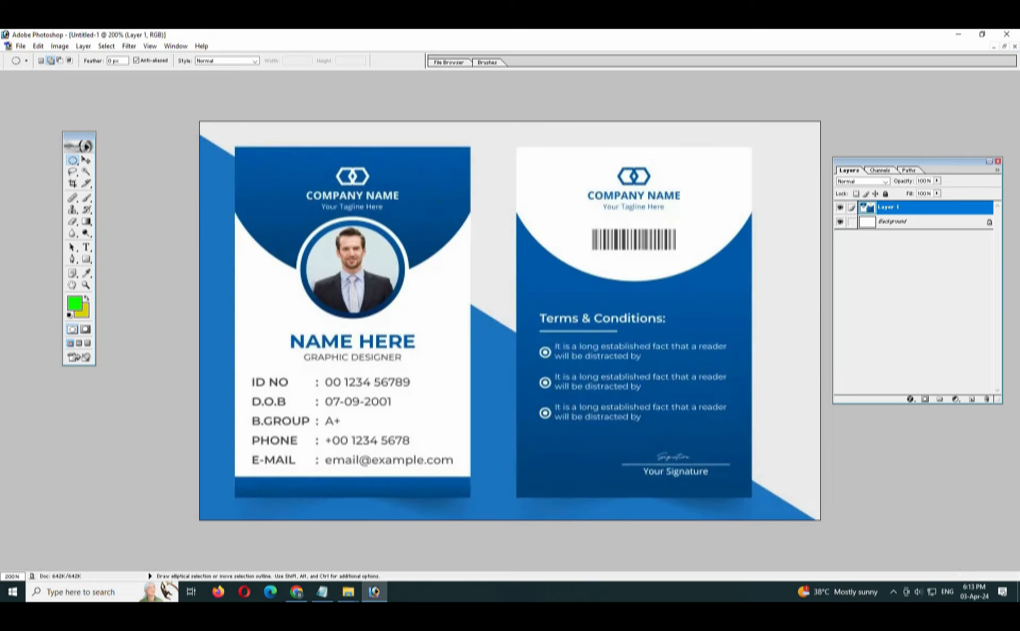
{"action": "key", "text": "ctrl+Tab"}
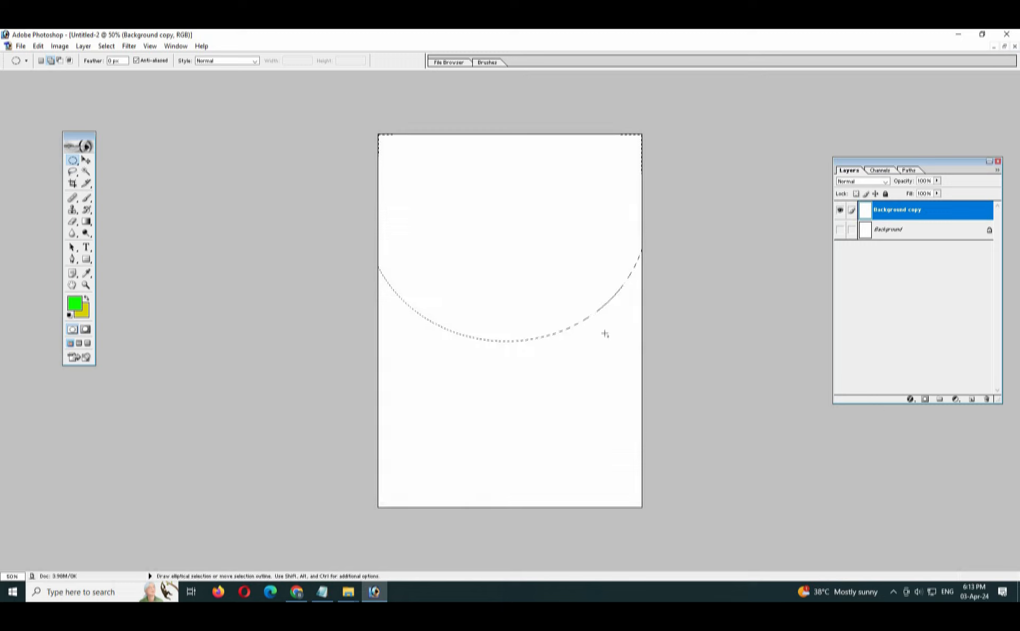
Add a new layer and fill the curved header selection with the green foreground colour, replaced by the yellow background colour.
{"action": "left_click", "coordinate": [971, 399]}
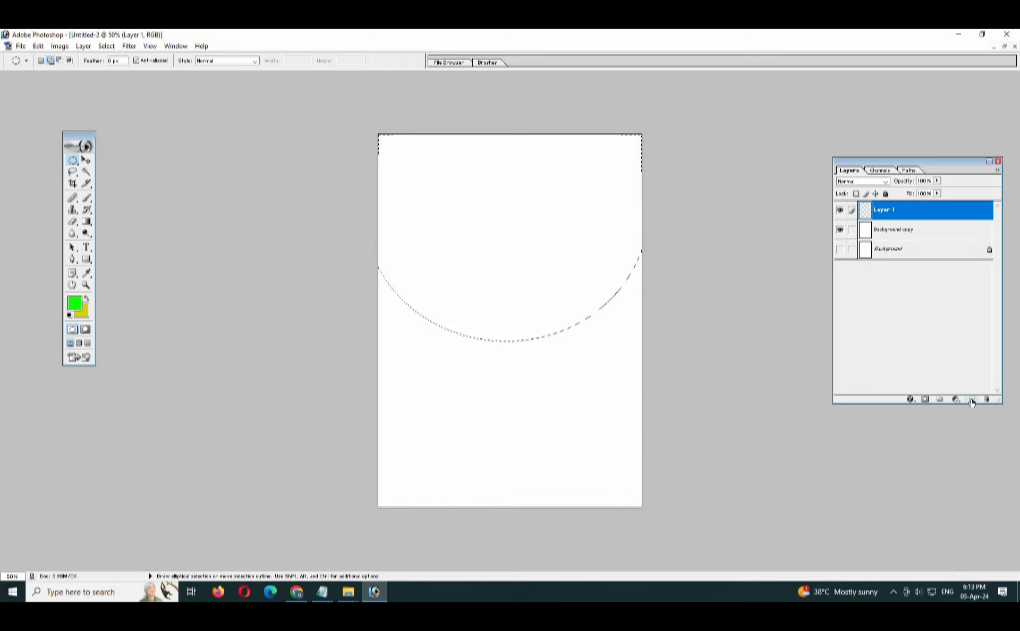
{"action": "key", "text": "alt+BackSpace"}
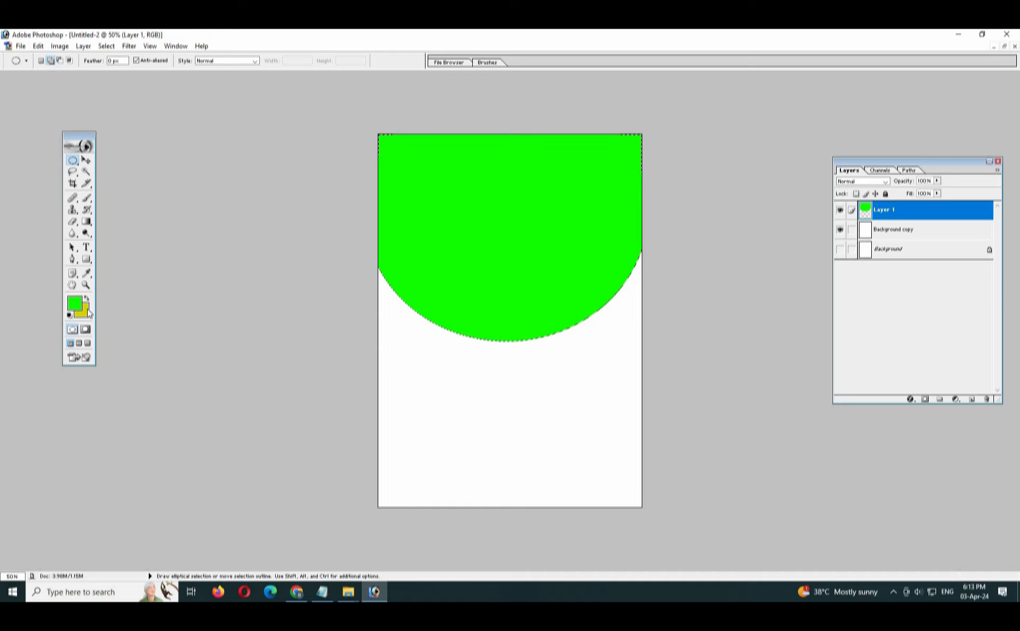
{"action": "key", "text": "ctrl+BackSpace"}
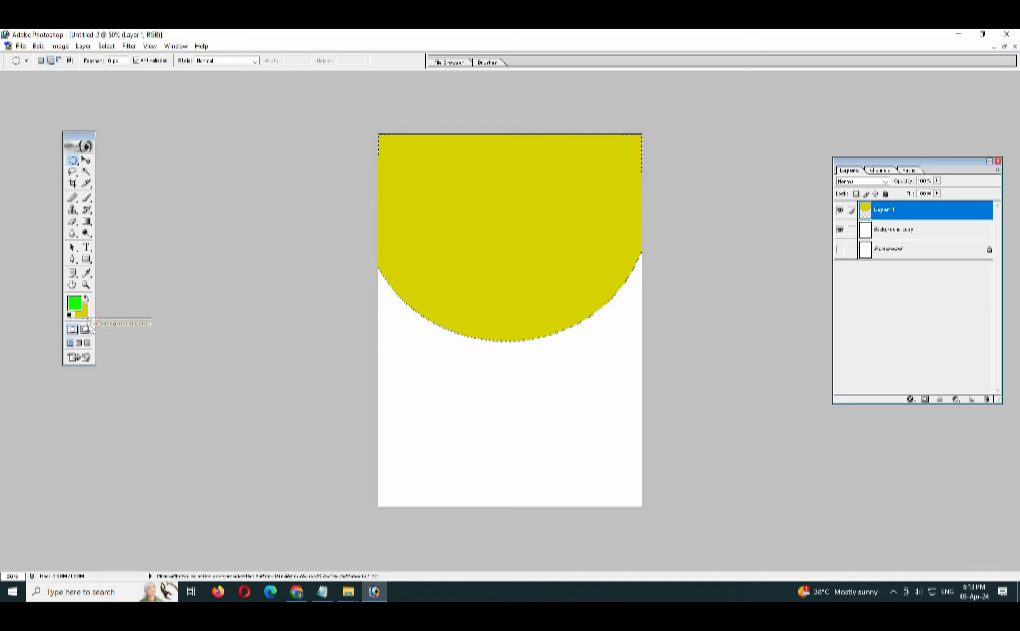
{"action": "key", "text": "ctrl+Tab"}
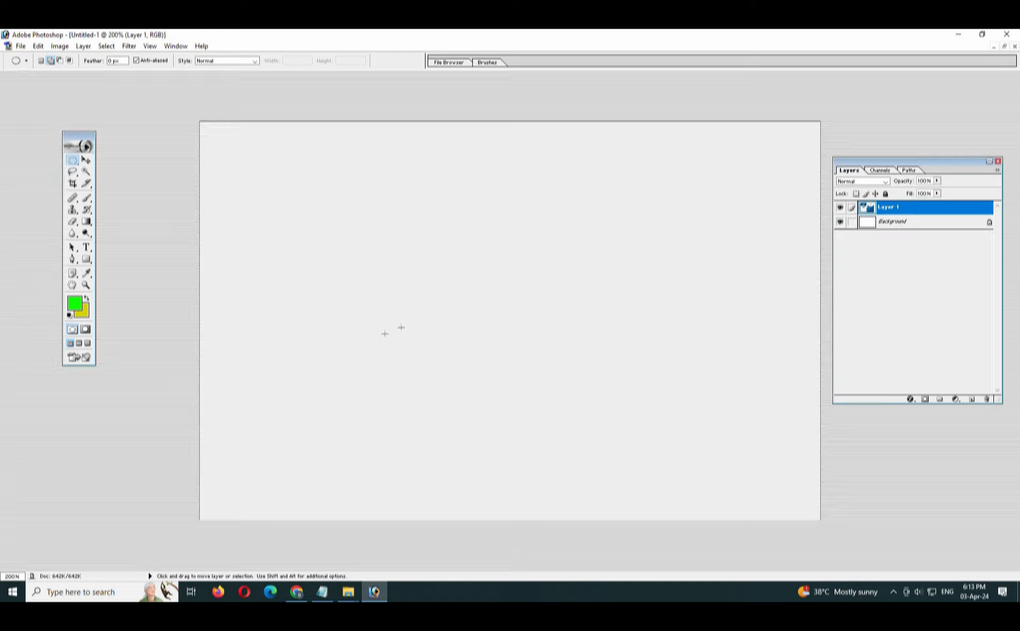
{"action": "key", "text": "ctrl+Tab"}
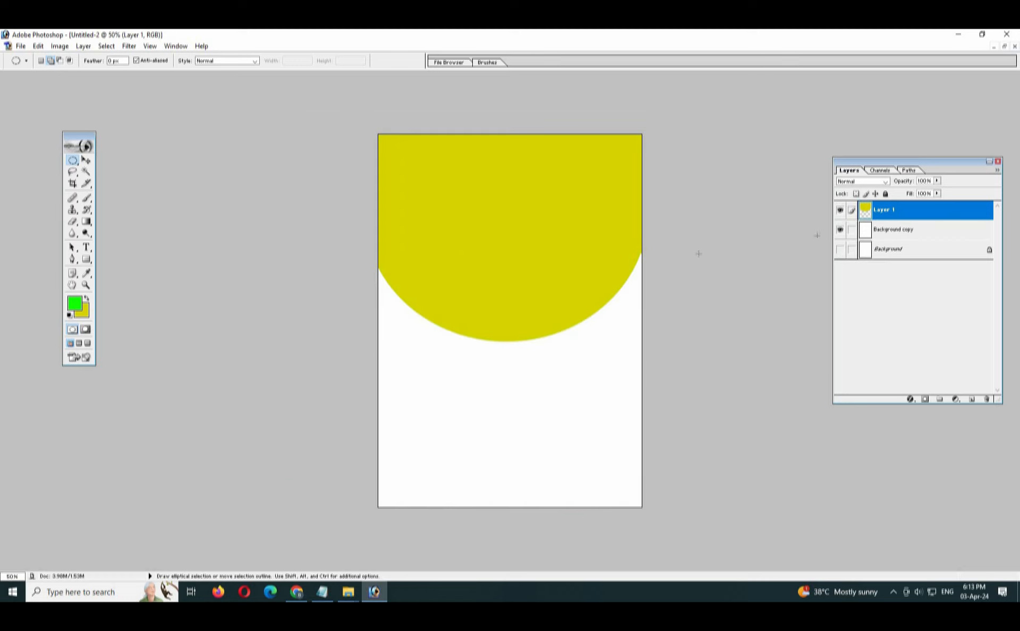
Reload the header shape's selection, refill it with a dark blue foreground colour, and deselect it.
{"action": "left_click", "coordinate": [864, 212], "text": "ctrl"}
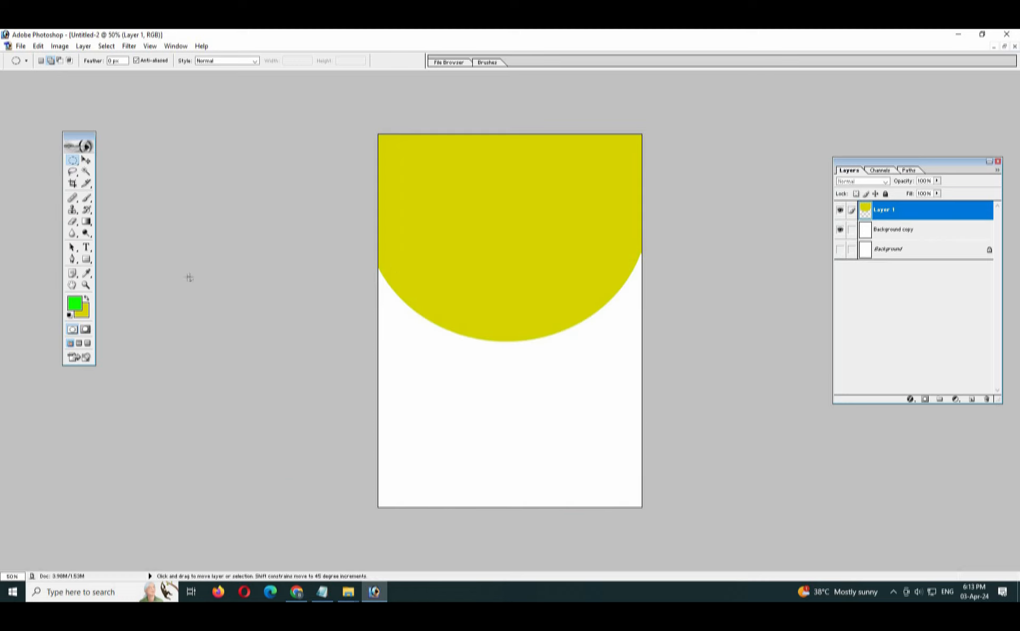
{"action": "left_click", "coordinate": [85, 300]}
{"action": "left_click", "coordinate": [460, 354]}
{"action": "left_click", "coordinate": [629, 242]}
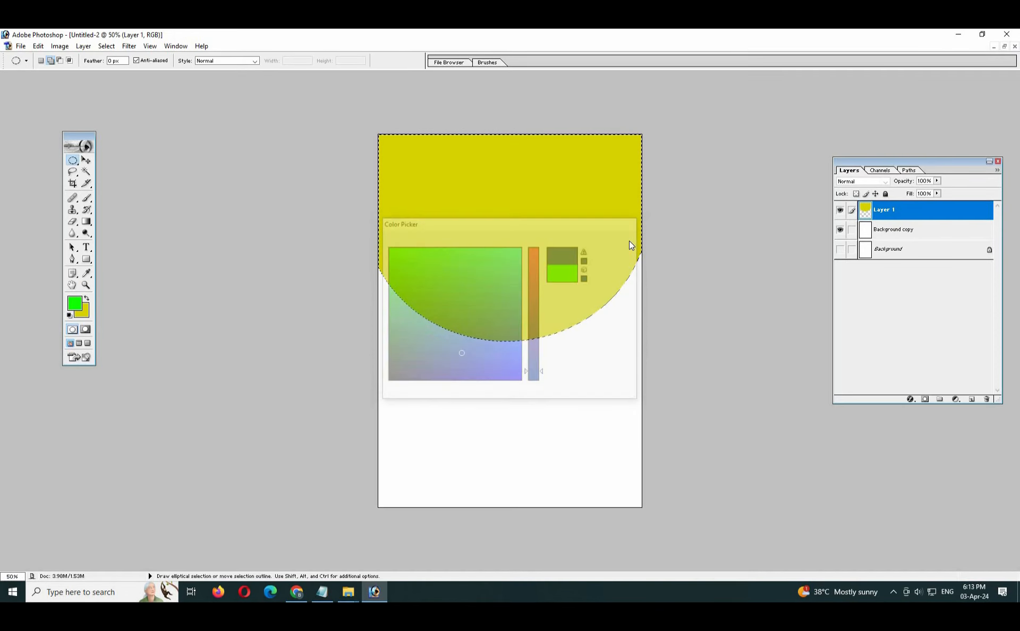
{"action": "key", "text": "alt+BackSpace"}
{"action": "key", "text": "ctrl+d"}
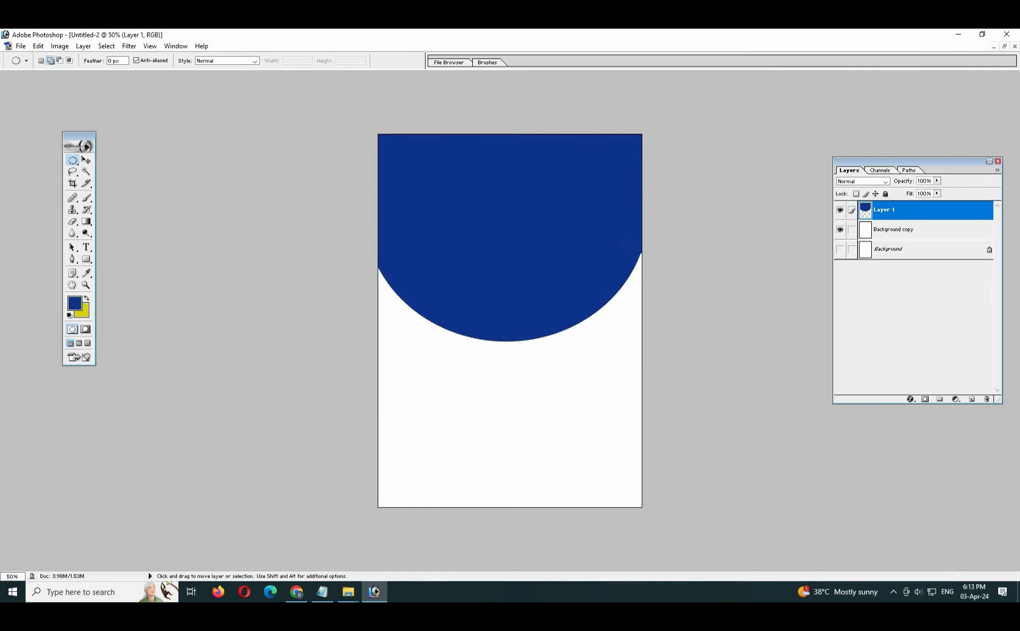
Compare the blue header with the ID card design and open the rose photo img-1.jpg.
{"action": "key", "text": "ctrl+Tab"}
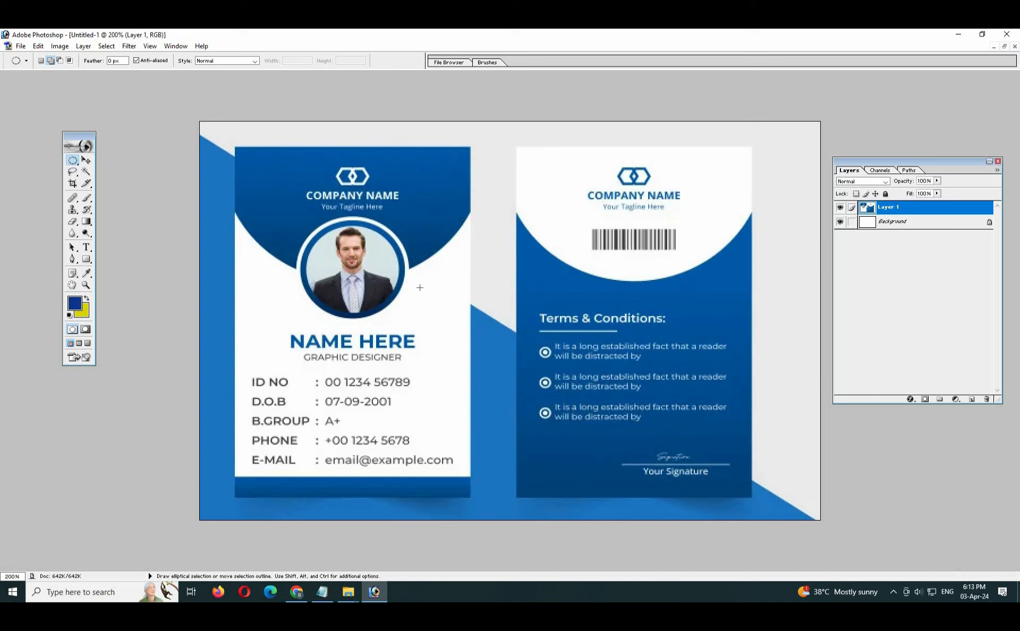
{"action": "key", "text": "ctrl+Tab"}
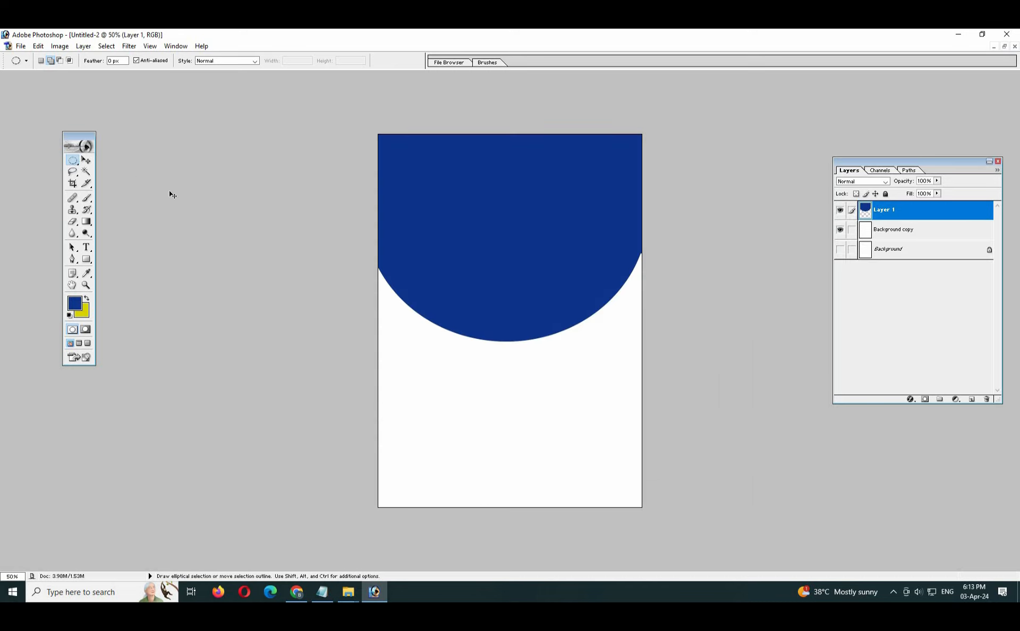
{"action": "key", "text": "ctrl+Tab"}
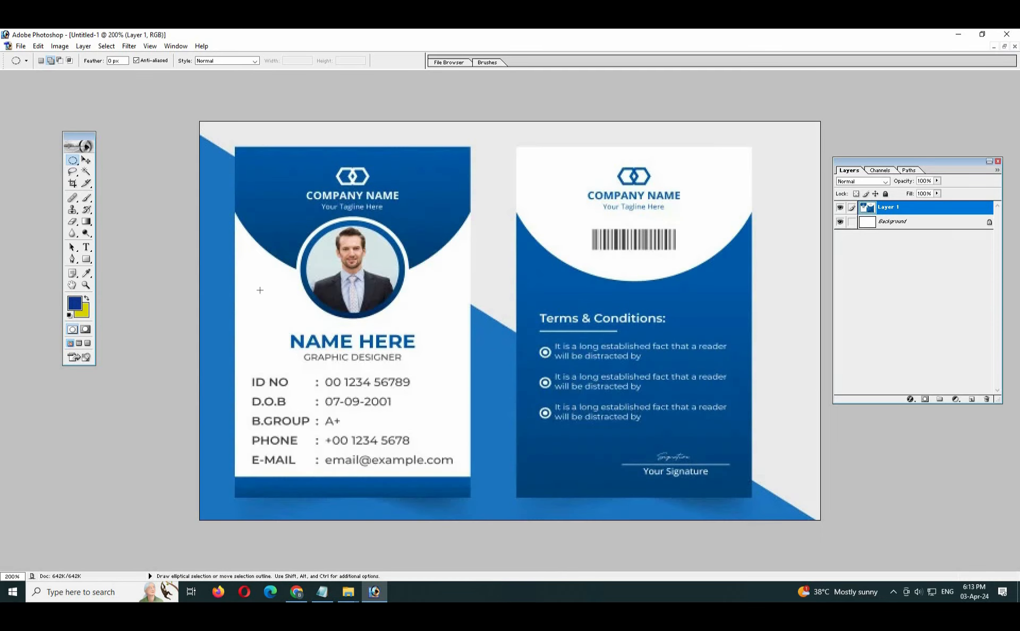
{"action": "key", "text": "ctrl+Tab"}
{"action": "key", "text": "ctrl+o"}
{"action": "double_click", "coordinate": [486, 148]}
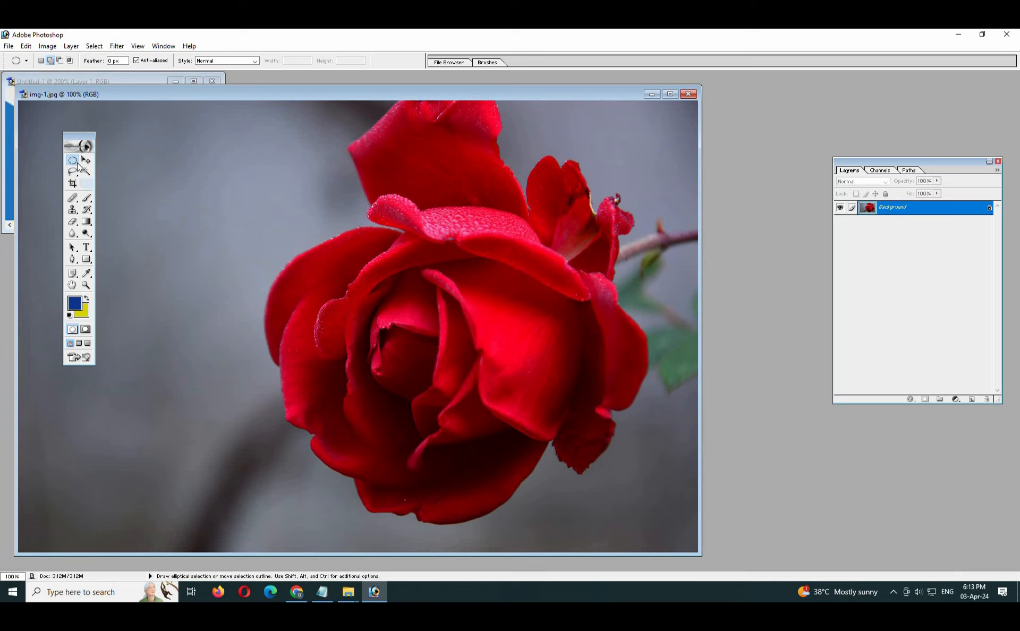
Copy a circular area over the centre of the rose and close img-1.jpg without saving changes.
{"action": "left_click_drag", "start_coordinate": [287, 230], "coordinate": [553, 499]}
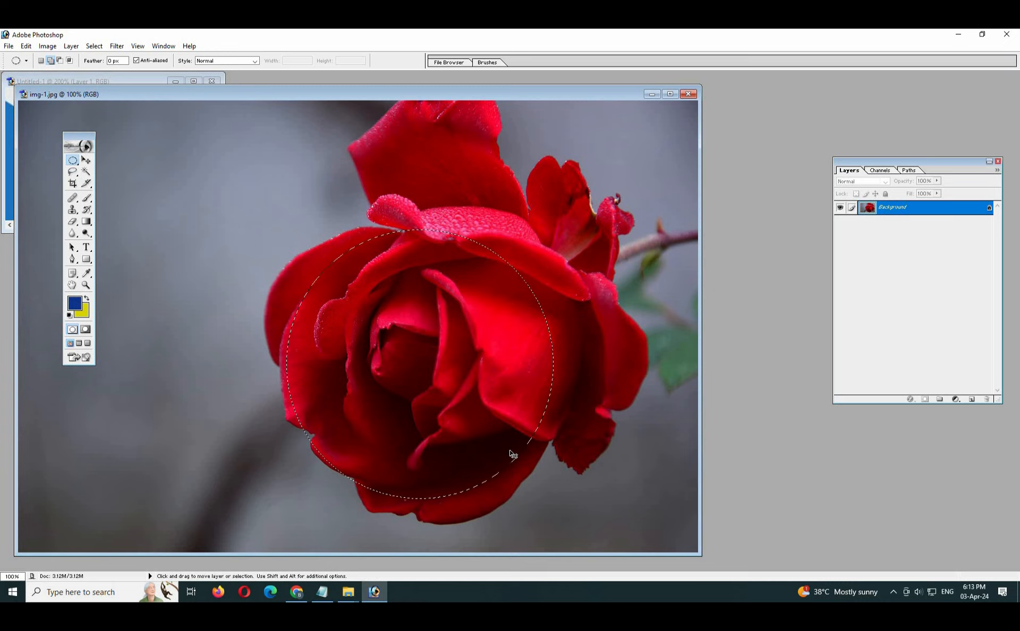
{"action": "left_click", "coordinate": [689, 94]}
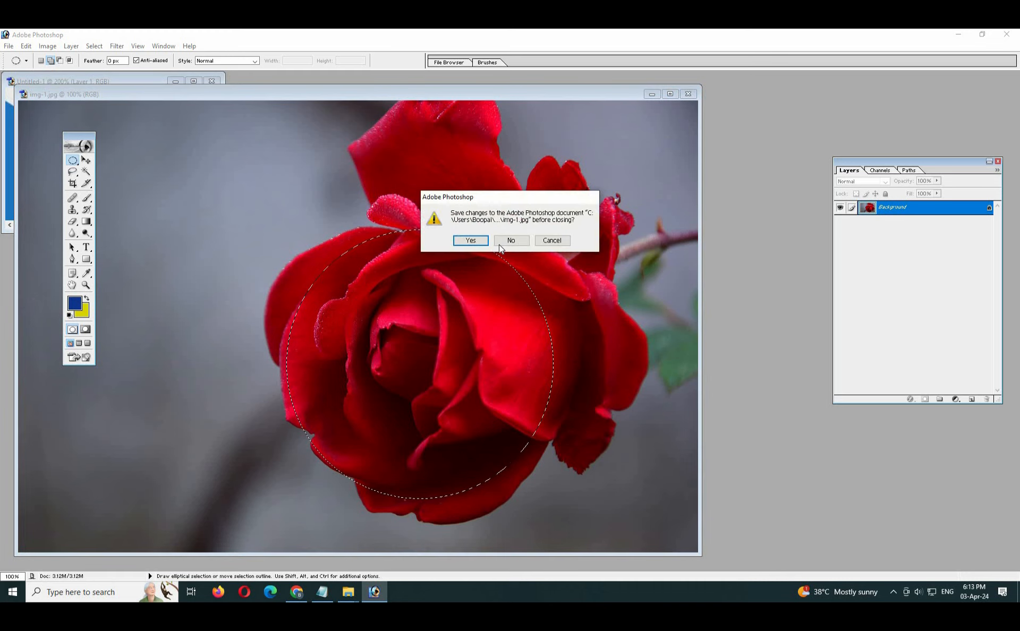
{"action": "left_click", "coordinate": [509, 239]}
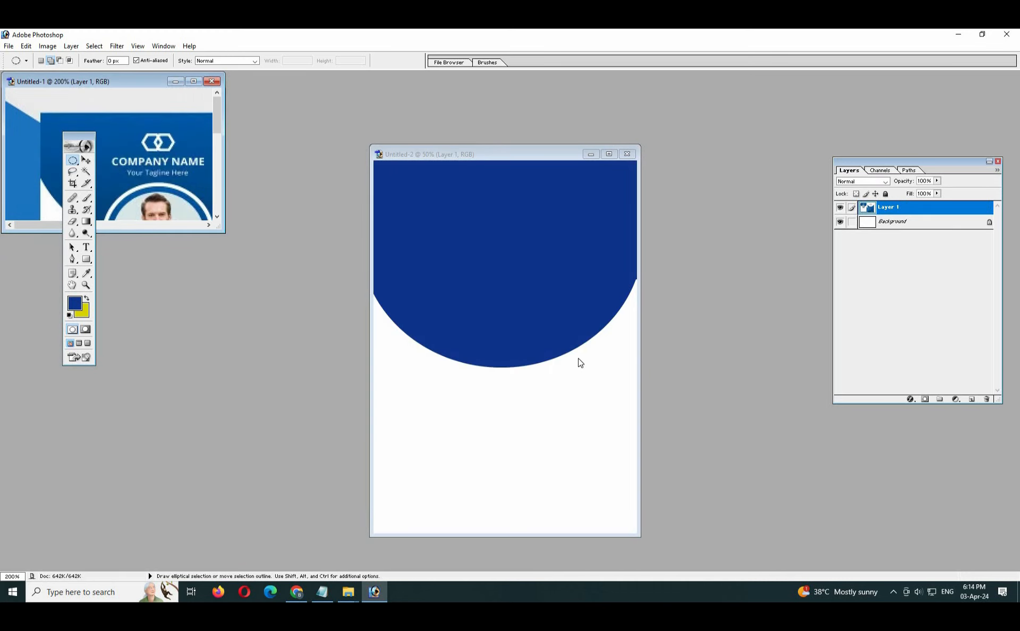
Paste the circular rose into the A4 document, scaled down and centred over the lower edge of the blue header.
{"action": "key", "text": "ctrl+v"}
{"action": "key", "text": "ctrl+z"}
{"action": "left_click", "coordinate": [87, 162]}
{"action": "left_click", "coordinate": [489, 154]}
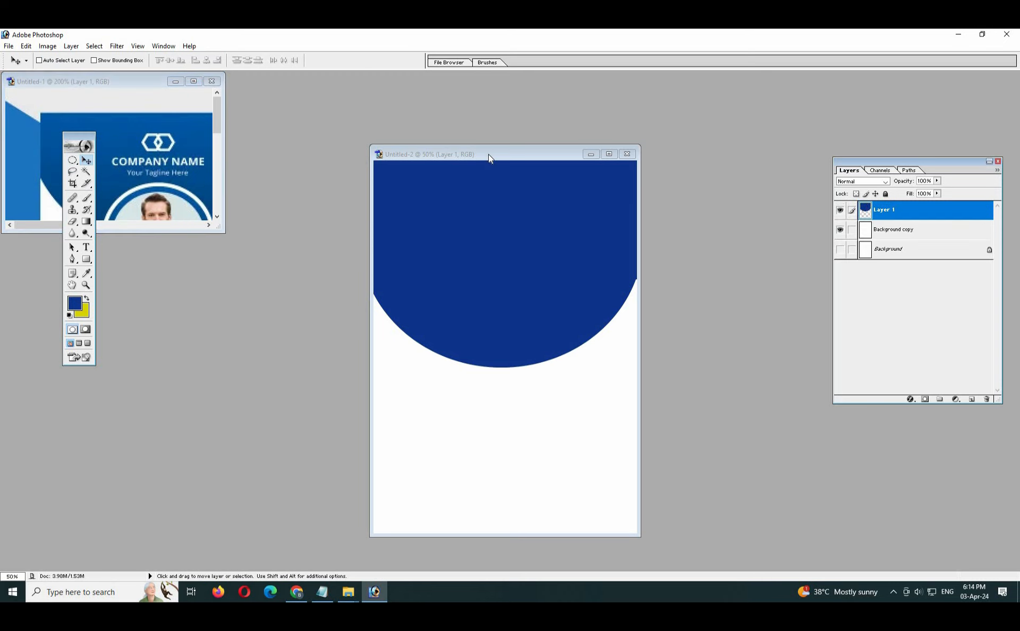
{"action": "key", "text": "ctrl+v"}
{"action": "left_click_drag", "start_coordinate": [526, 318], "coordinate": [532, 311]}
{"action": "key", "text": "ctrl+t"}
{"action": "left_click_drag", "start_coordinate": [447, 278], "coordinate": [453, 282]}
{"action": "key", "text": "Return"}
Enlarge the ID card window for reference and stroke the circular rose with a 15 px inside outline in blue 116EBB.
{"action": "left_click_drag", "start_coordinate": [223, 232], "coordinate": [313, 385]}
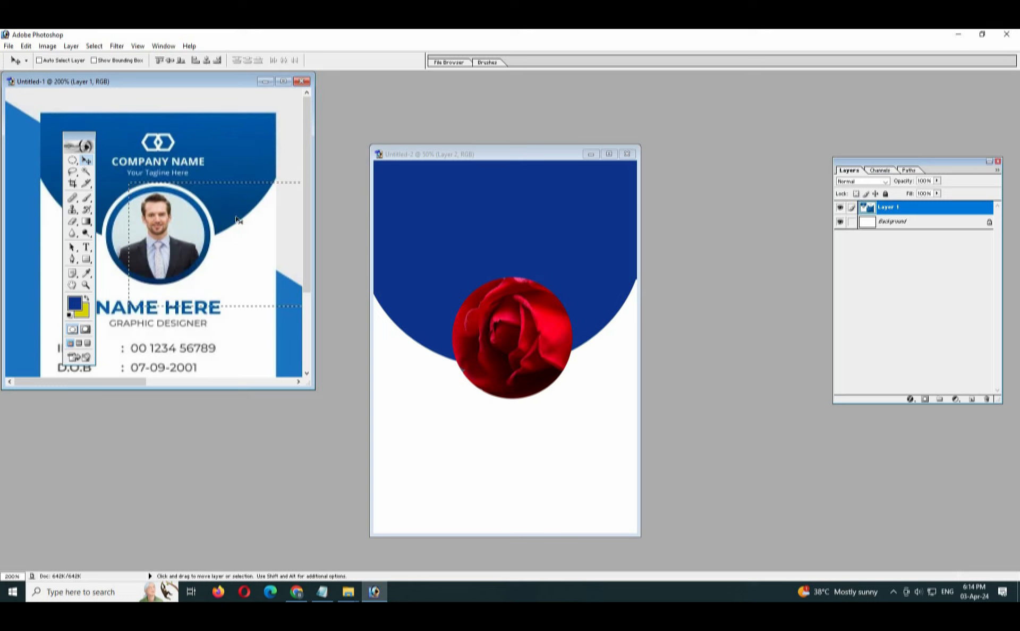
{"action": "left_click", "coordinate": [546, 356]}
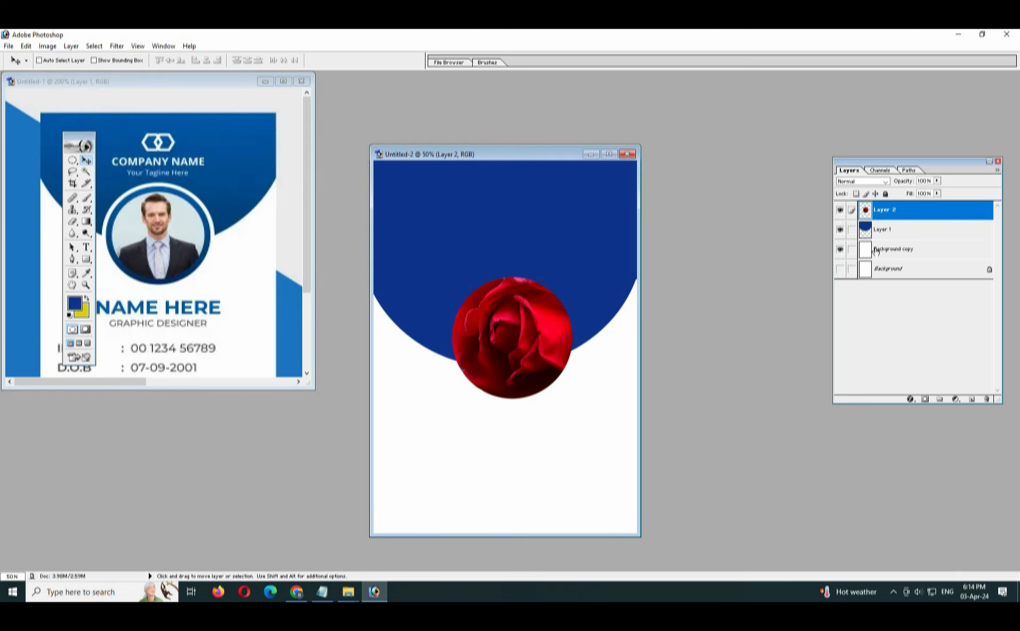
{"action": "left_click", "coordinate": [27, 47]}
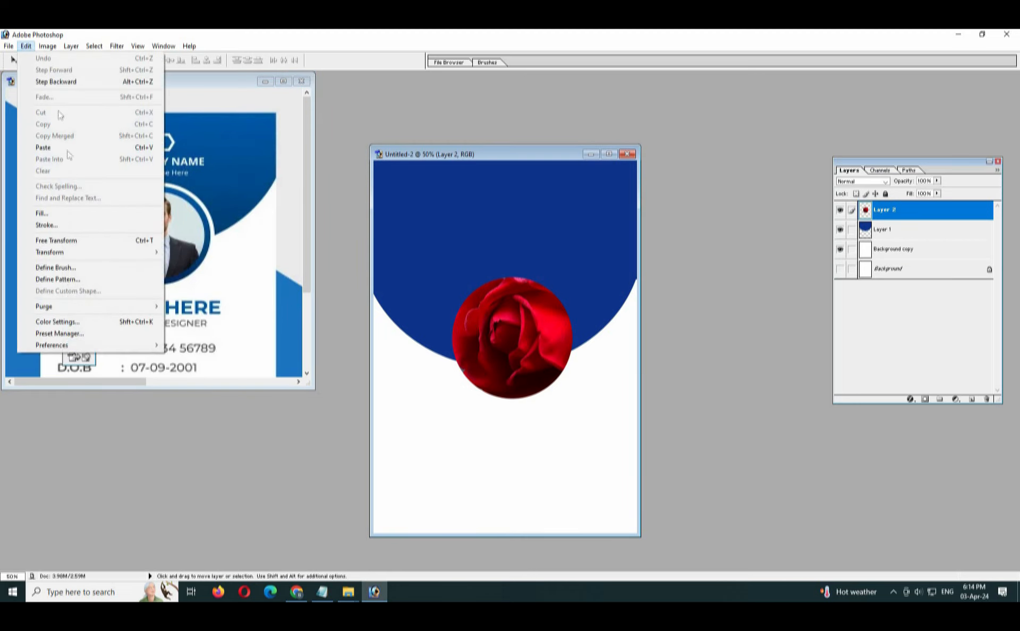
{"action": "left_click", "coordinate": [80, 223]}
{"action": "left_click", "coordinate": [480, 285]}
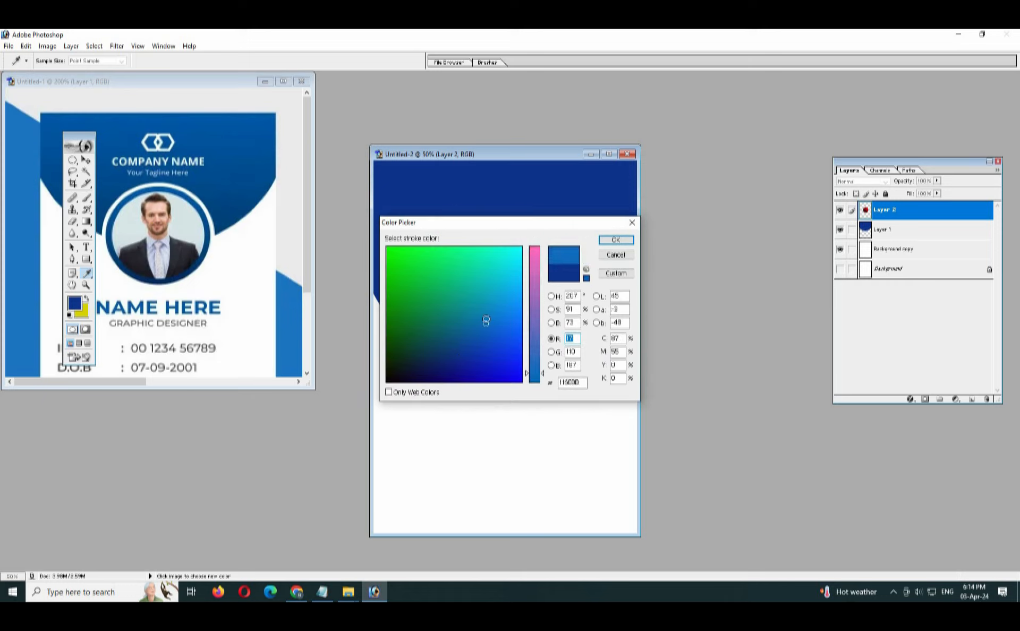
{"action": "left_click", "coordinate": [615, 240]}
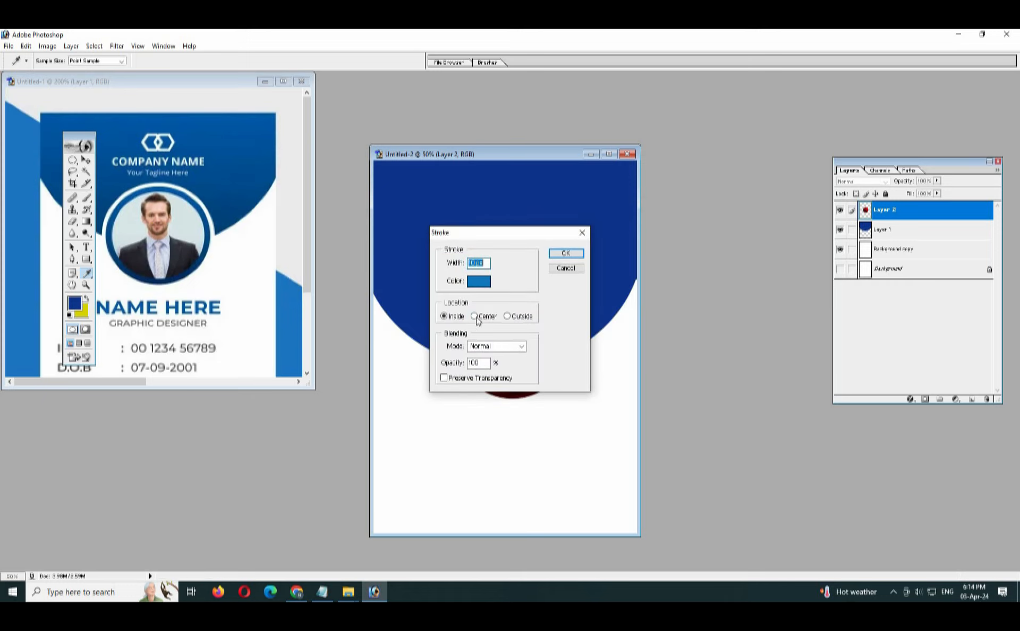
{"action": "type", "text": "15"}
{"action": "key", "text": "Return"}
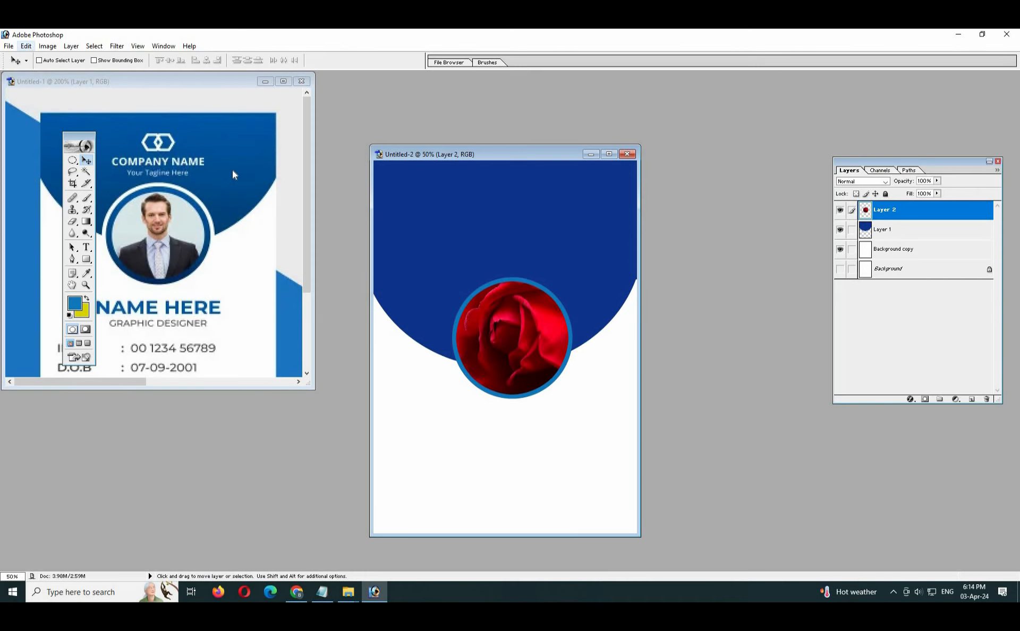
Replace the rose's outline with a 25 px inside stroke in the same blue, and choose the Elliptical Marquee tool.
{"action": "key", "text": "ctrl+alt+z"}
{"action": "left_click", "coordinate": [25, 45]}
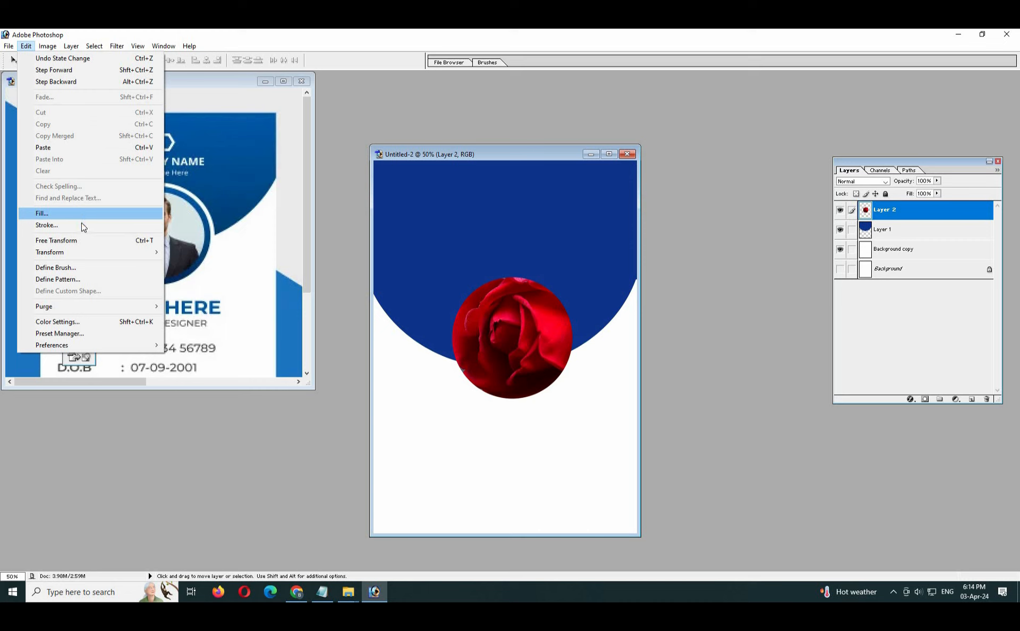
{"action": "left_click", "coordinate": [47, 225]}
{"action": "type", "text": "25"}
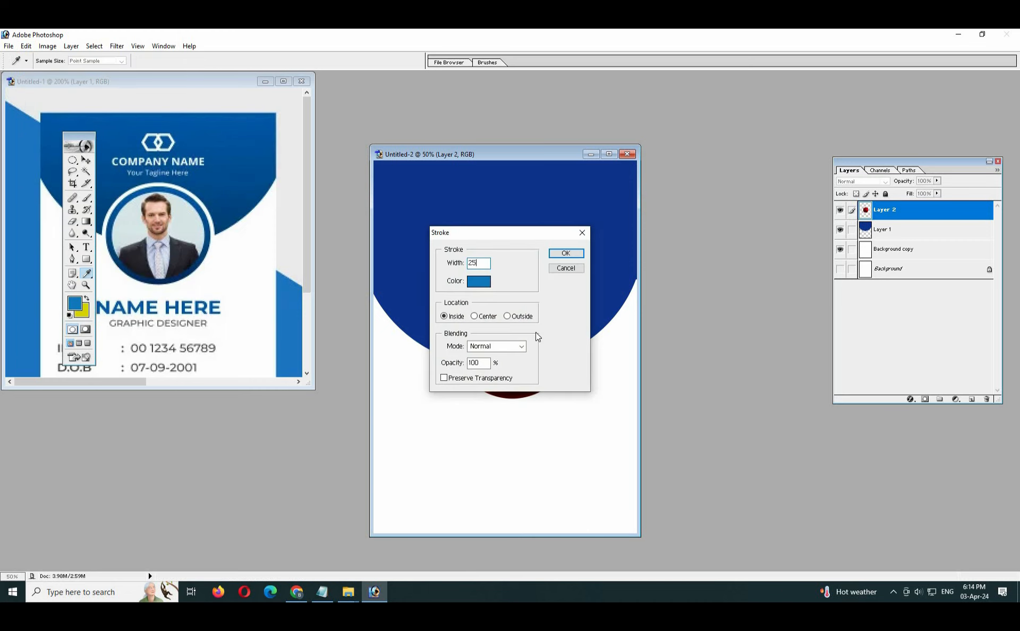
{"action": "key", "text": "Return"}
{"action": "key", "text": "v"}
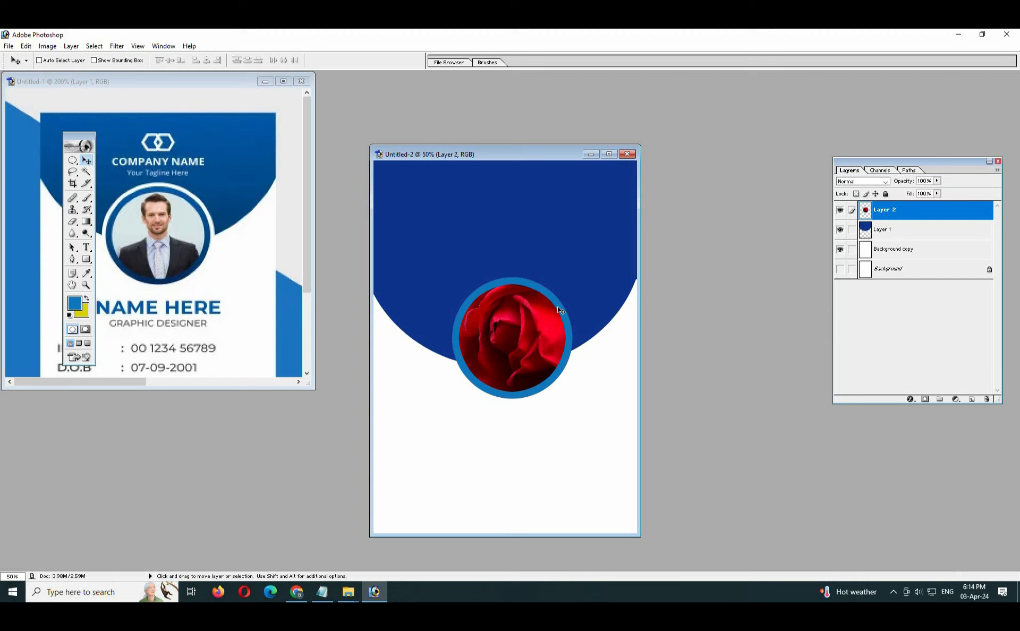
{"action": "left_click", "coordinate": [72, 160]}
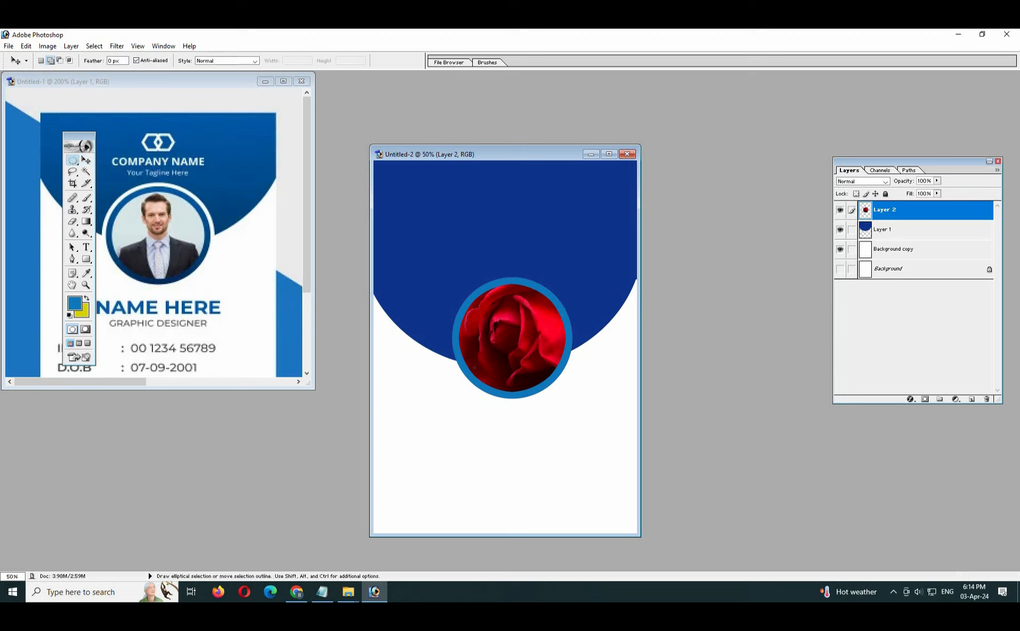
Select a circular area slightly larger than the rose's blue outline, centred on the rose, and add a new layer for it.
{"action": "key", "text": "shift"}
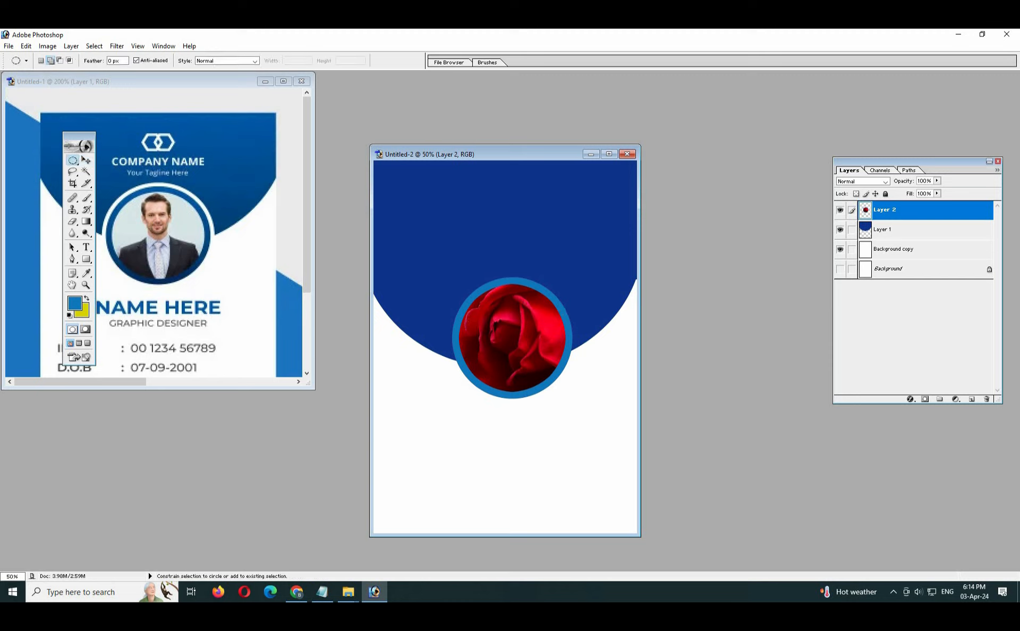
{"action": "left_click_drag", "start_coordinate": [585, 412], "coordinate": [587, 413]}
{"action": "key", "text": "ctrl+d"}
{"action": "key", "text": "shift"}
{"action": "left_click_drag", "start_coordinate": [589, 415], "coordinate": [583, 413]}
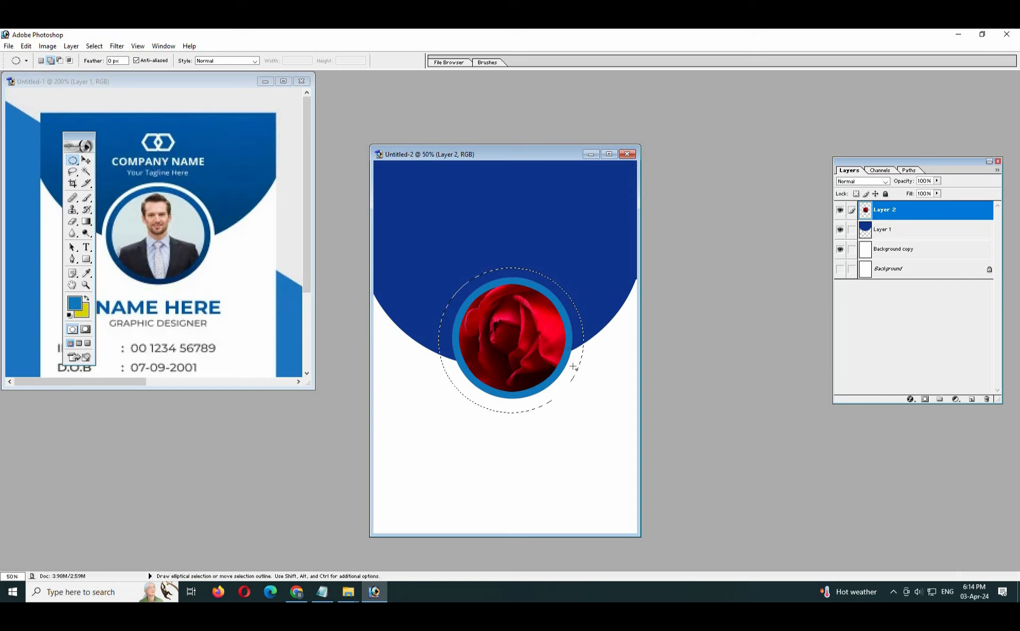
{"action": "left_click", "coordinate": [972, 400]}
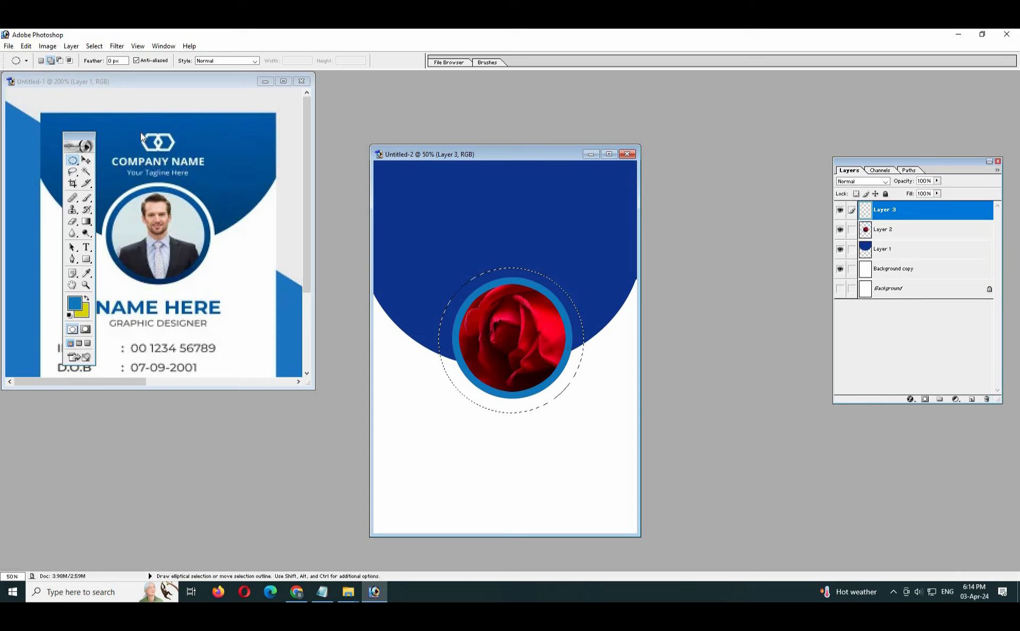
Stroke the circular selection on the new layer with a white inside outline in Normal mode at 100% opacity.
{"action": "left_click", "coordinate": [26, 46]}
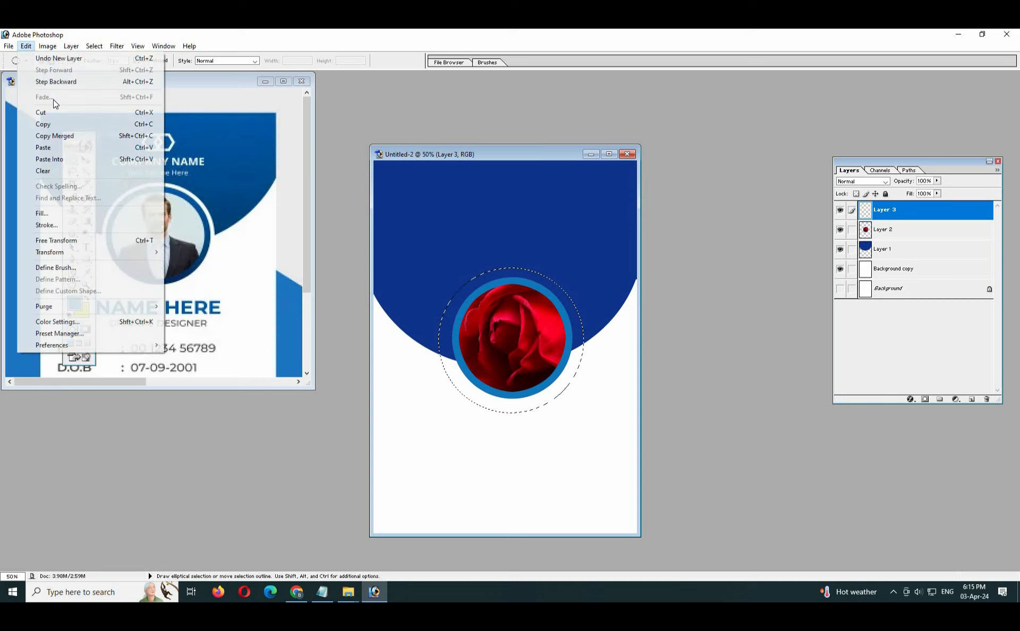
{"action": "left_click", "coordinate": [82, 225]}
{"action": "left_click", "coordinate": [479, 282]}
{"action": "left_click", "coordinate": [399, 464]}
{"action": "key", "text": "Return"}
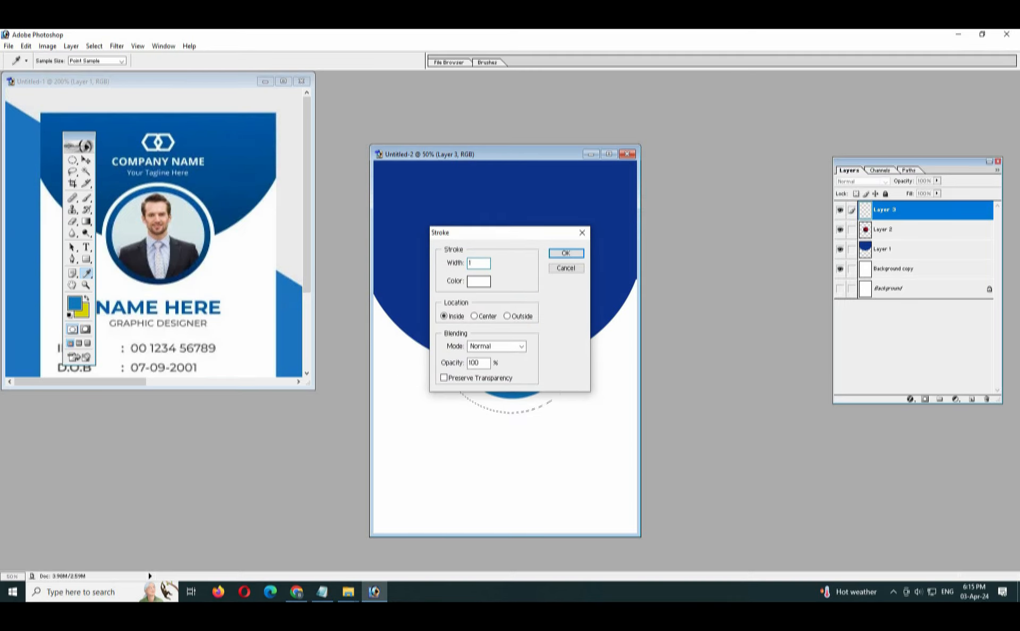
{"action": "key", "text": "Return"}
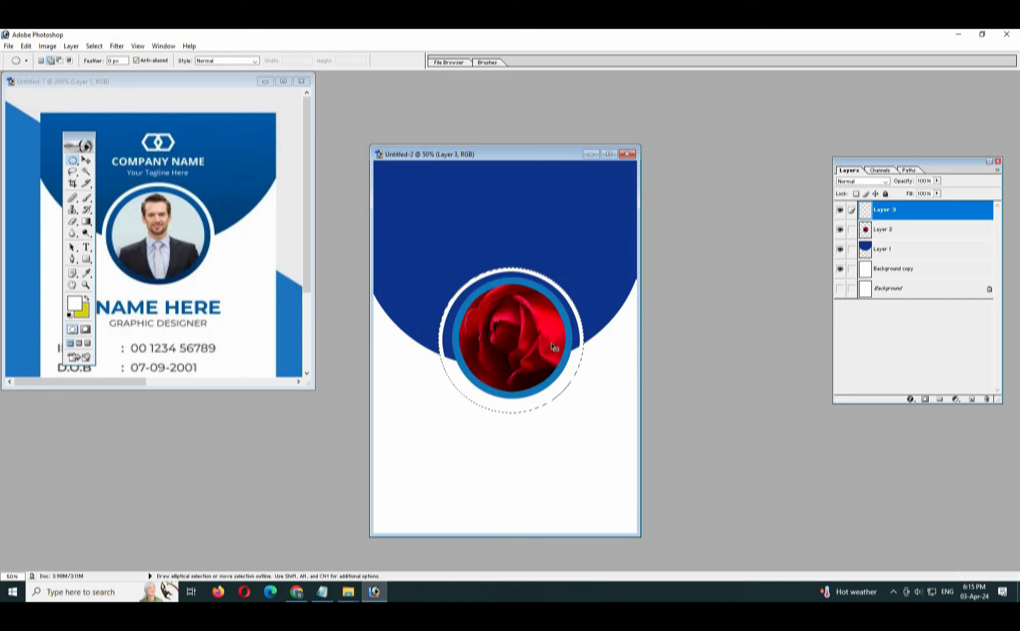
Deselect, shift the white ring slightly to centre it around the rose, and maximize the ID card reference window.
{"action": "key", "text": "v"}
{"action": "key", "text": "ctrl+d"}
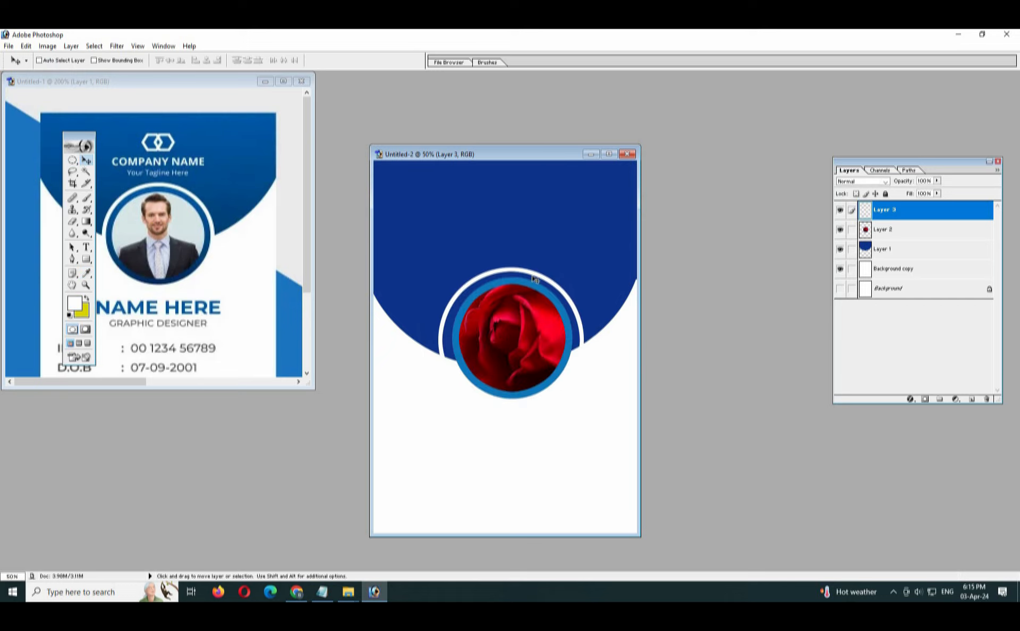
{"action": "left_click_drag", "start_coordinate": [533, 275], "coordinate": [534, 278]}
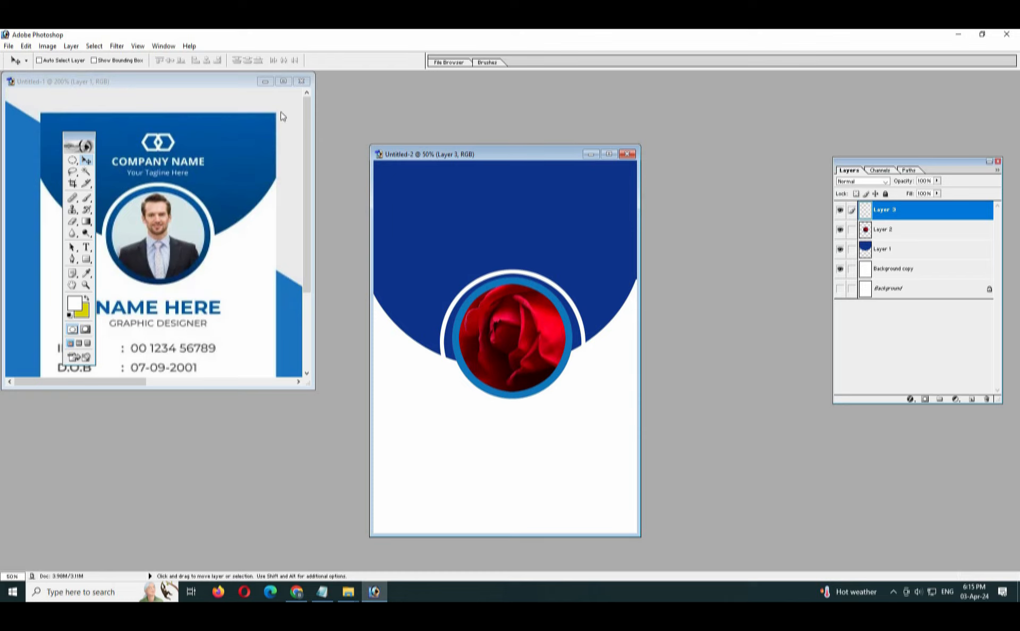
{"action": "left_click", "coordinate": [283, 81]}
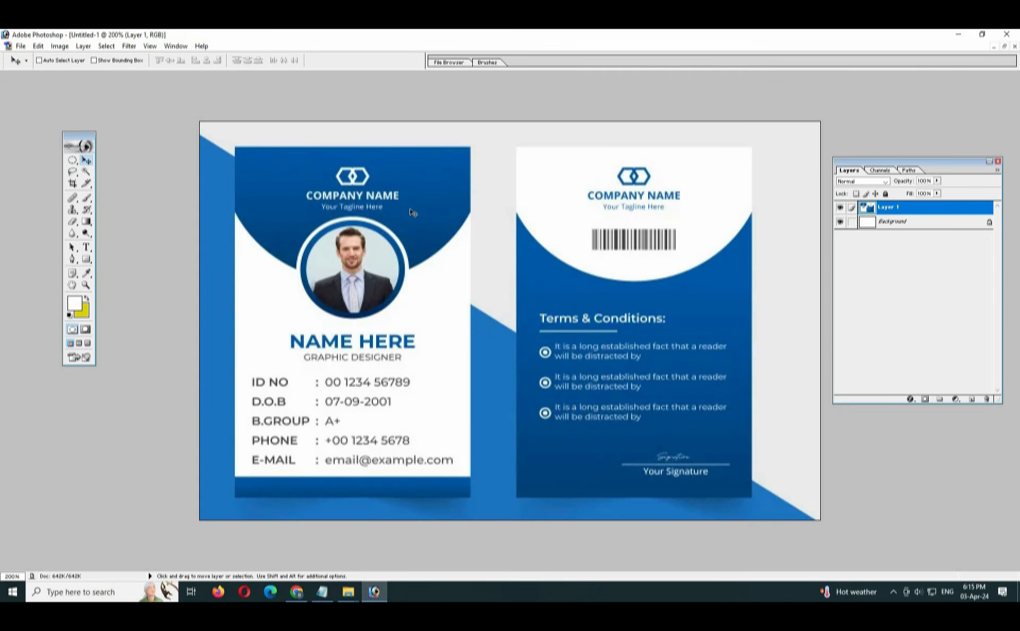